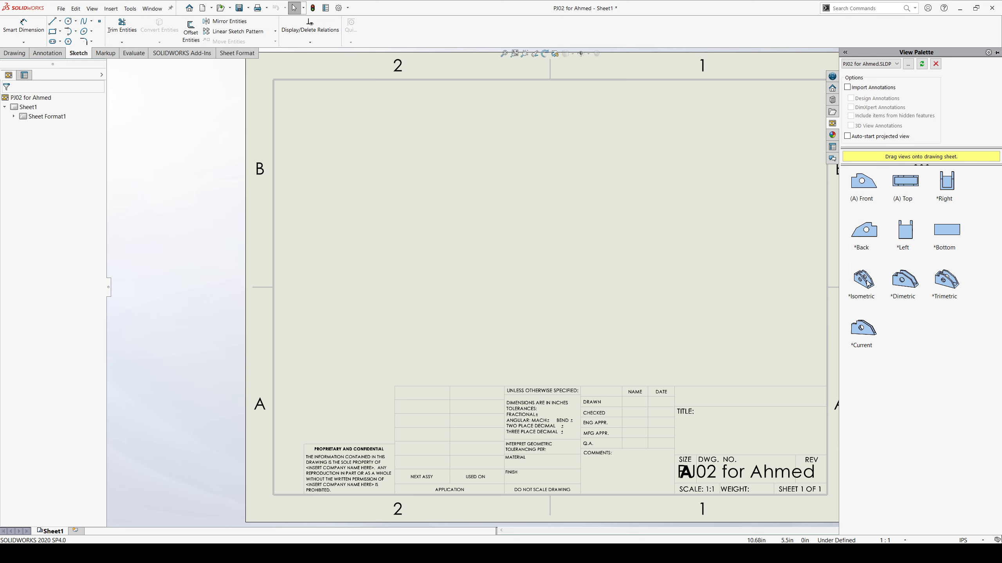
Place an isometric view of the part on the left half of the sheet and a front model view on the right half.
mouse_move(866, 281)
left_mouse_down()
mouse_move(538, 233)
mouse_move(409, 246)
left_mouse_up()
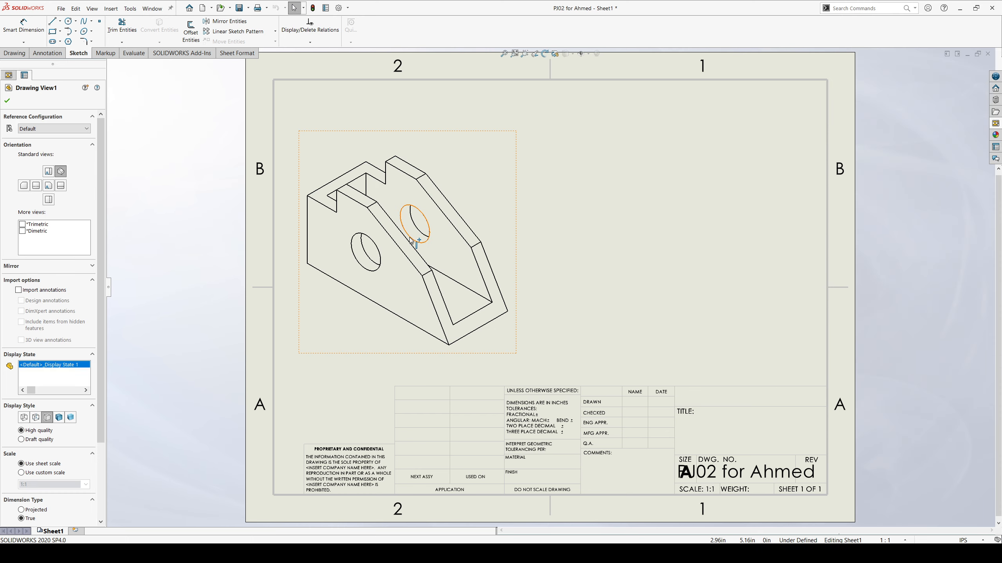
left_click(16, 56)
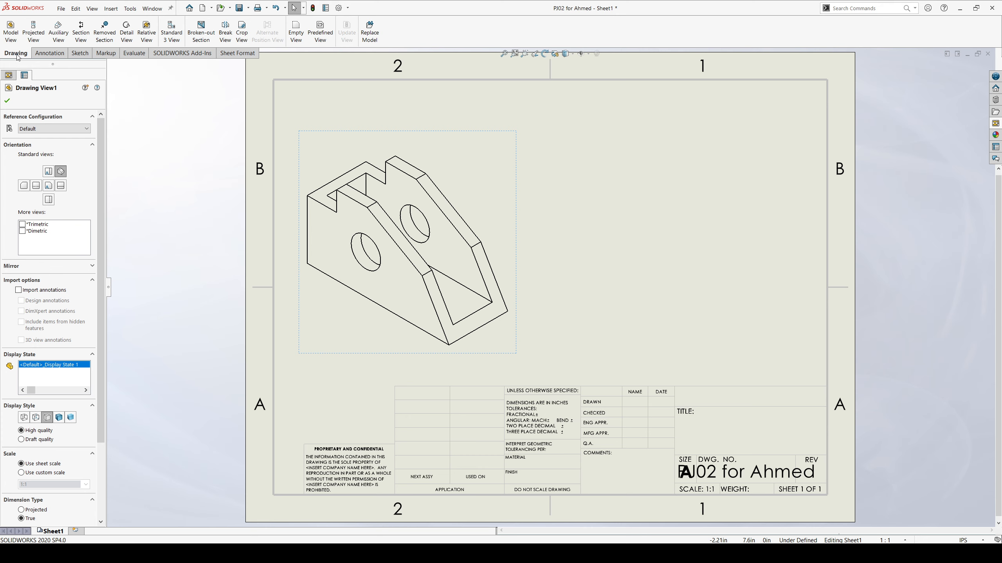
left_click(11, 30)
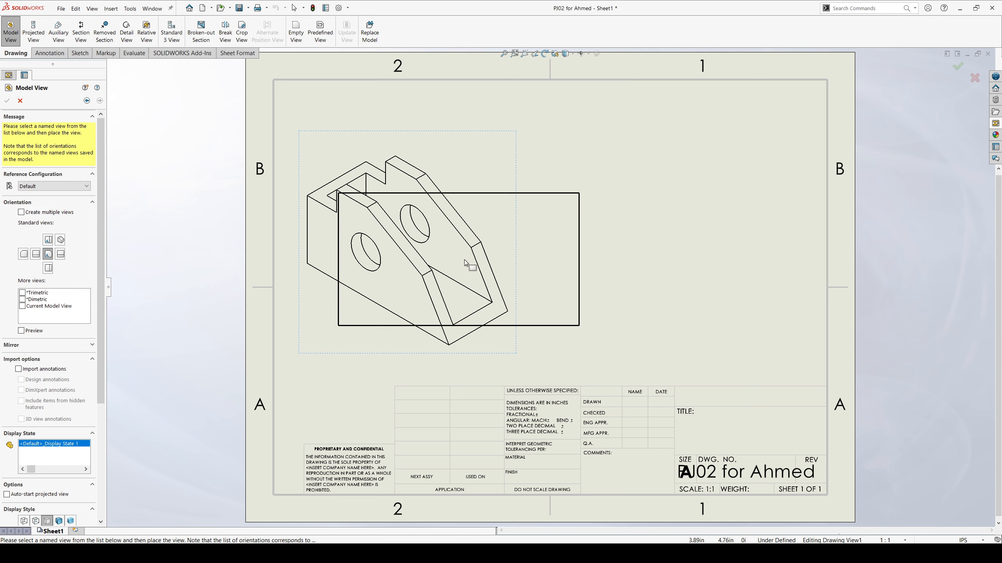
left_click(663, 249)
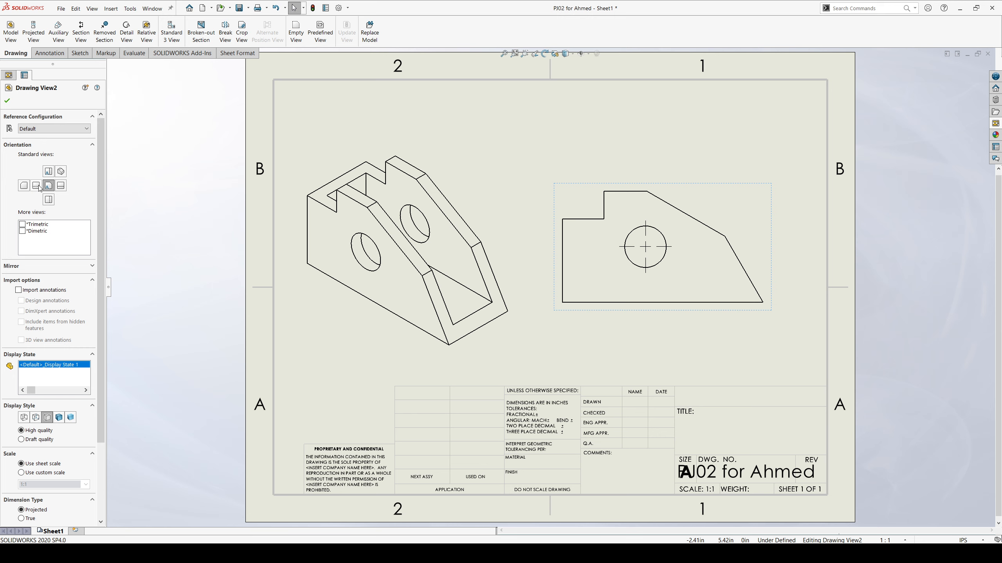
Try the top, right, bottom, left and isometric orientations on the second view, return it to Front and accept it.
left_click(48, 173)
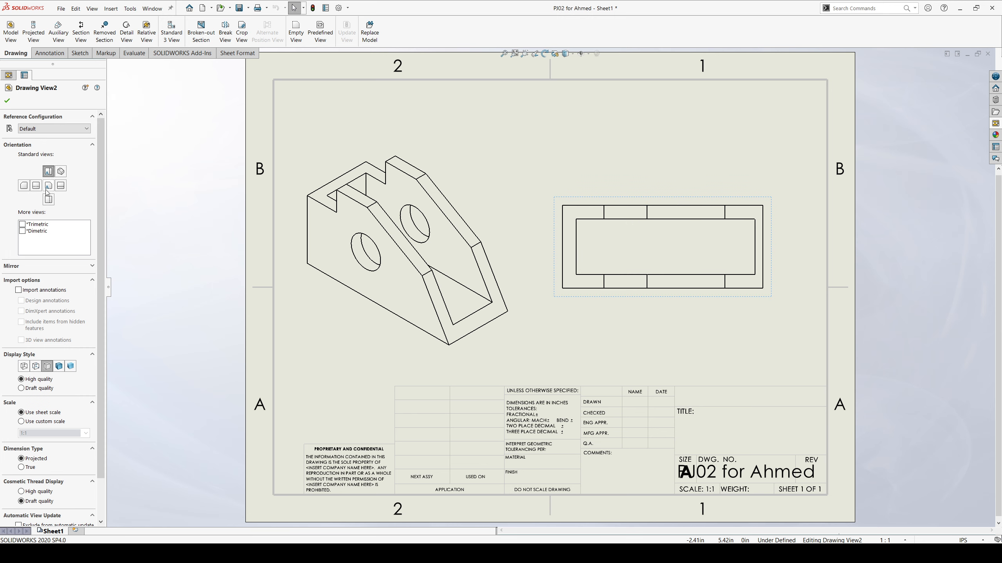
left_click(60, 186)
left_click(48, 199)
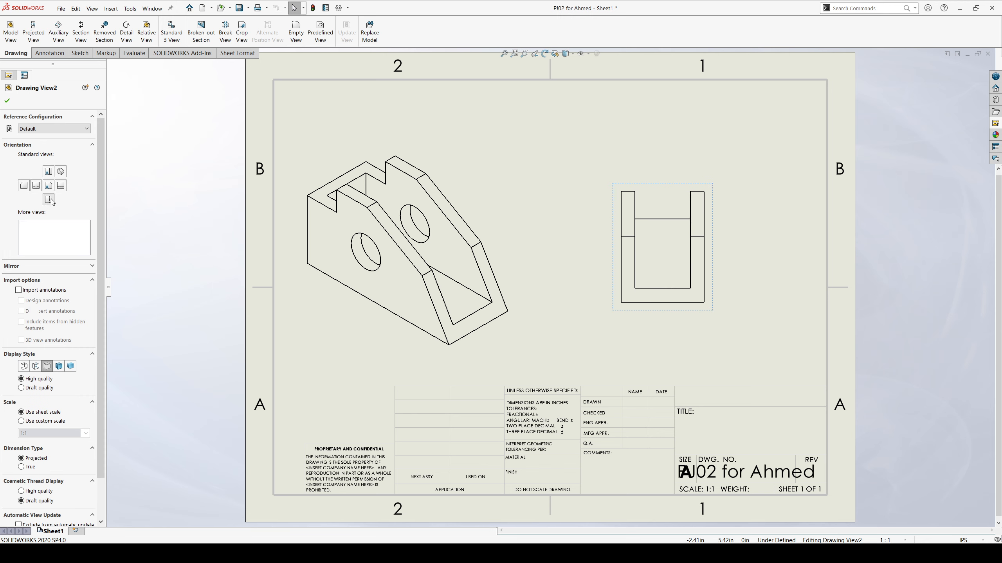
left_click(37, 186)
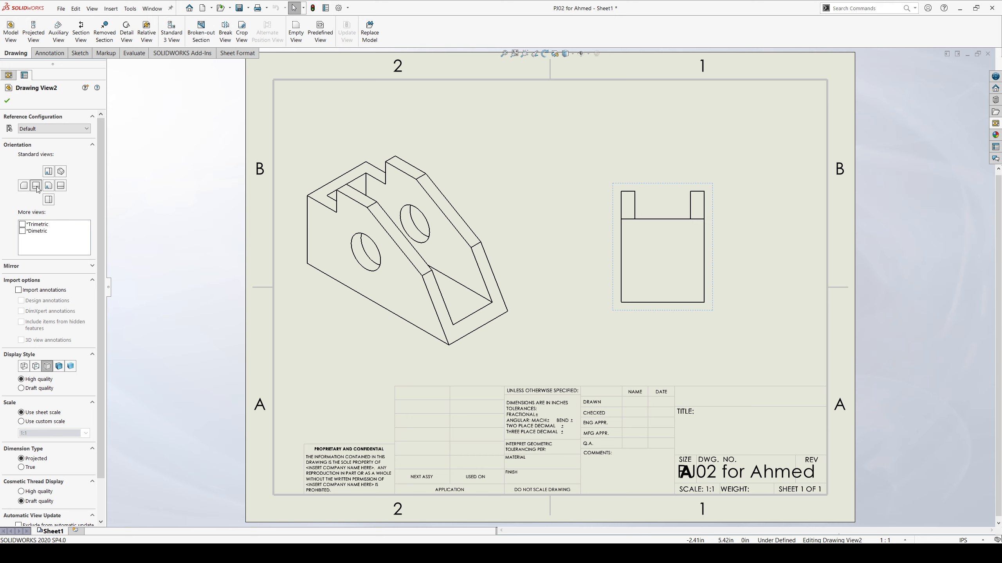
left_click(63, 174)
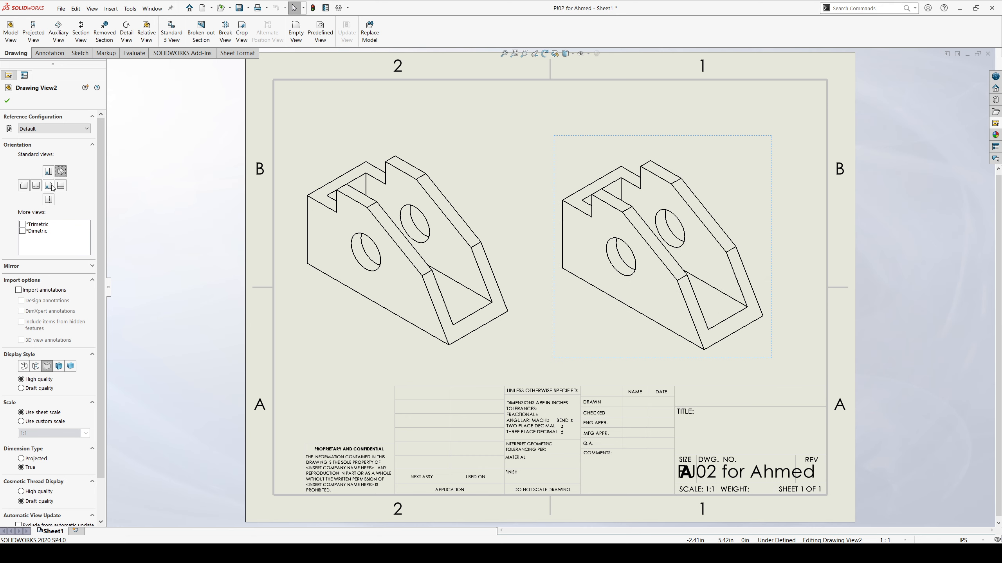
left_click(49, 186)
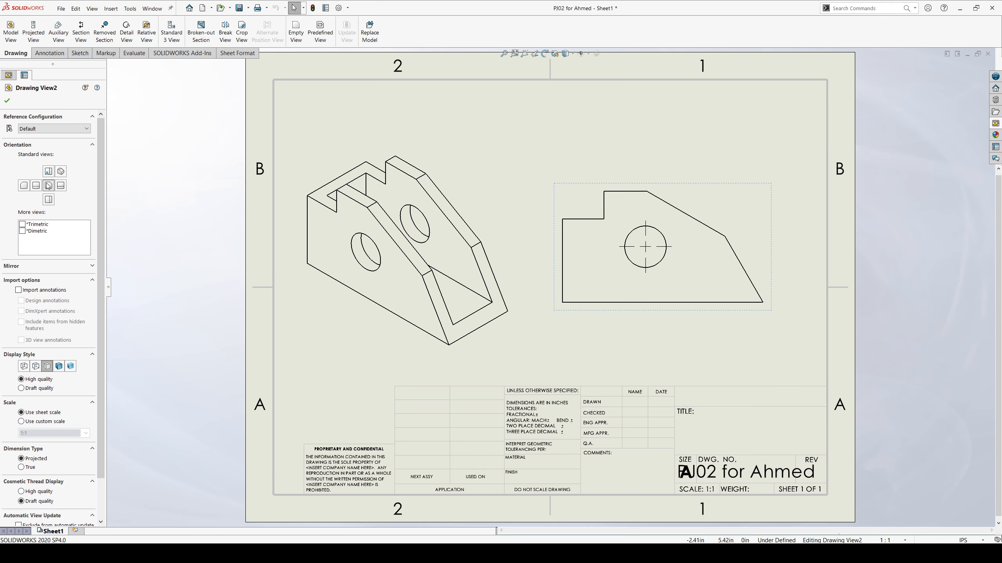
left_click(8, 101)
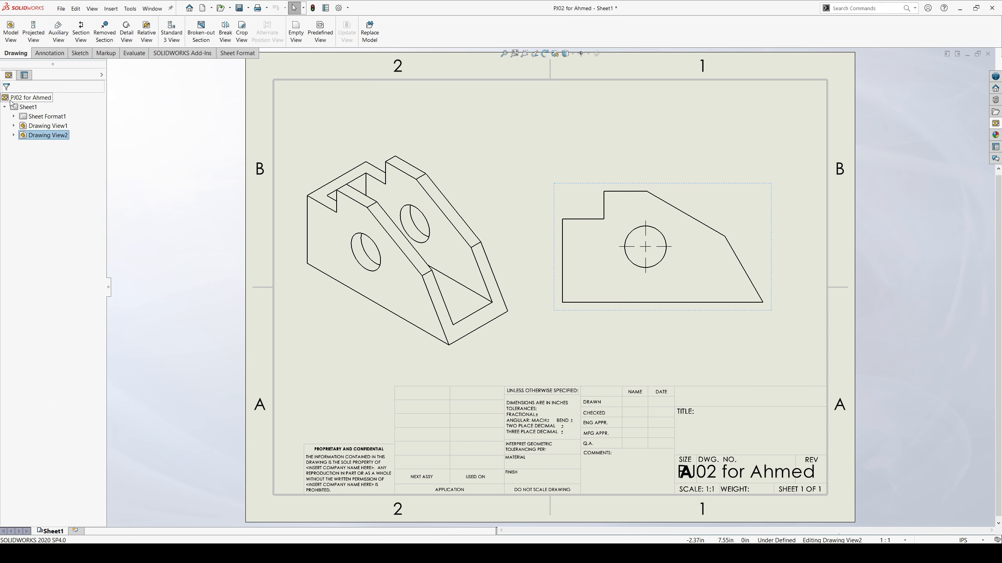
left_click(169, 180)
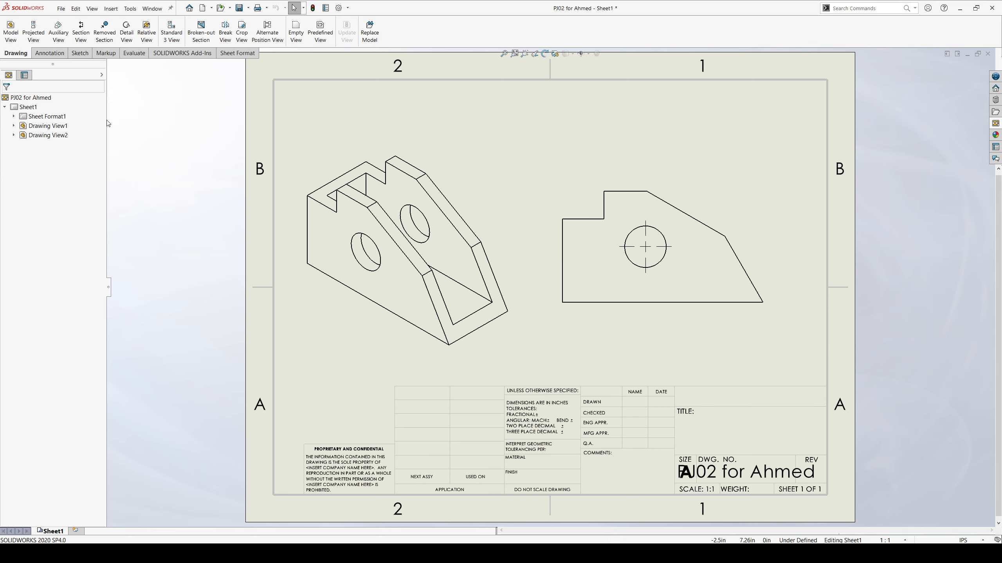
Add a Smart Dimension for the length of the front view's bottom edge, placed below the view.
left_click(50, 53)
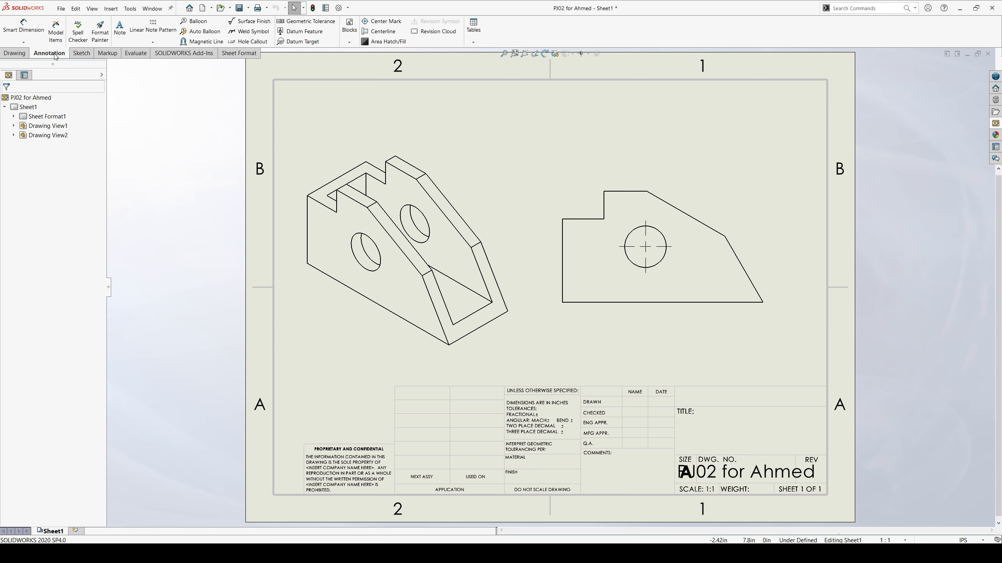
left_click(32, 31)
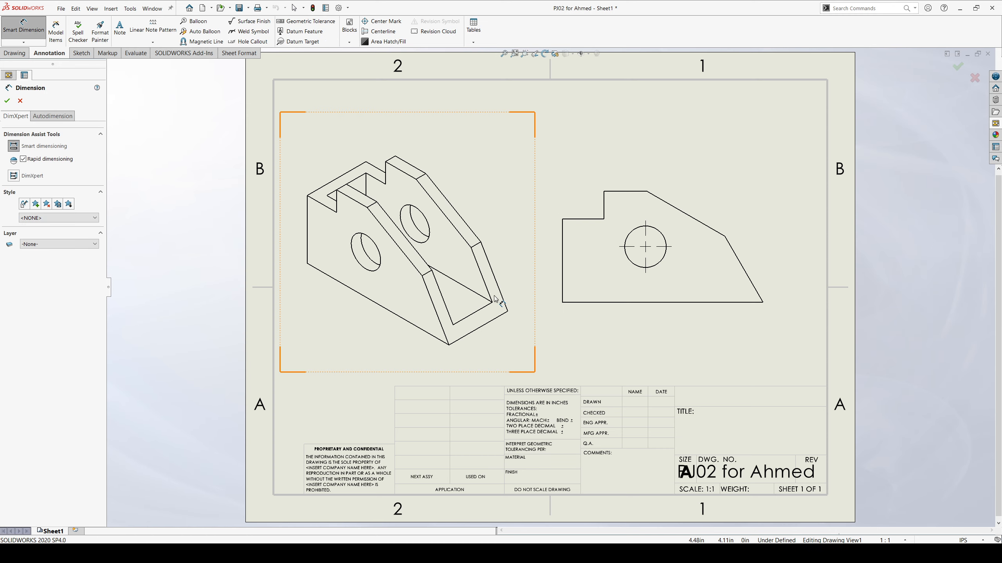
left_click(666, 301)
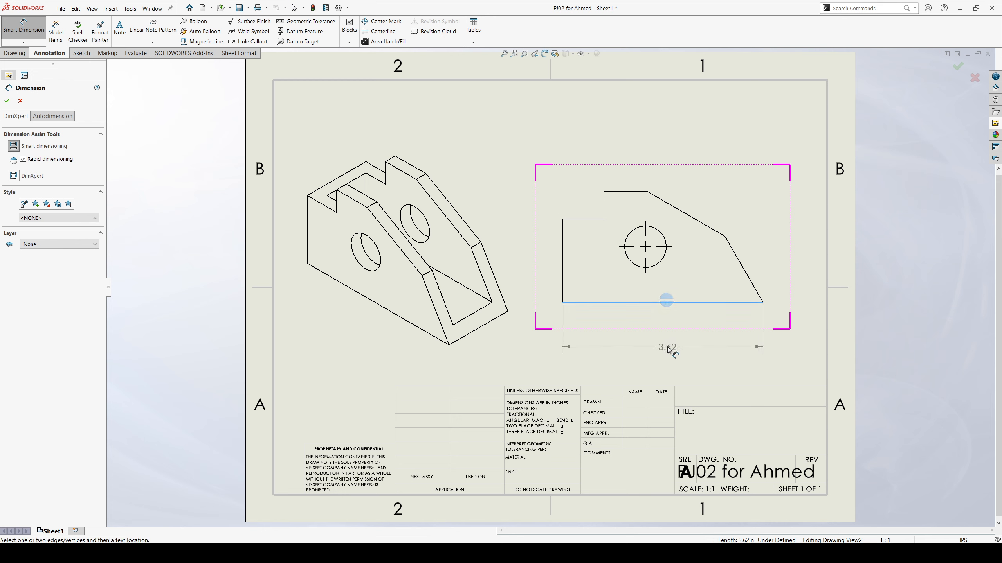
left_click(663, 350)
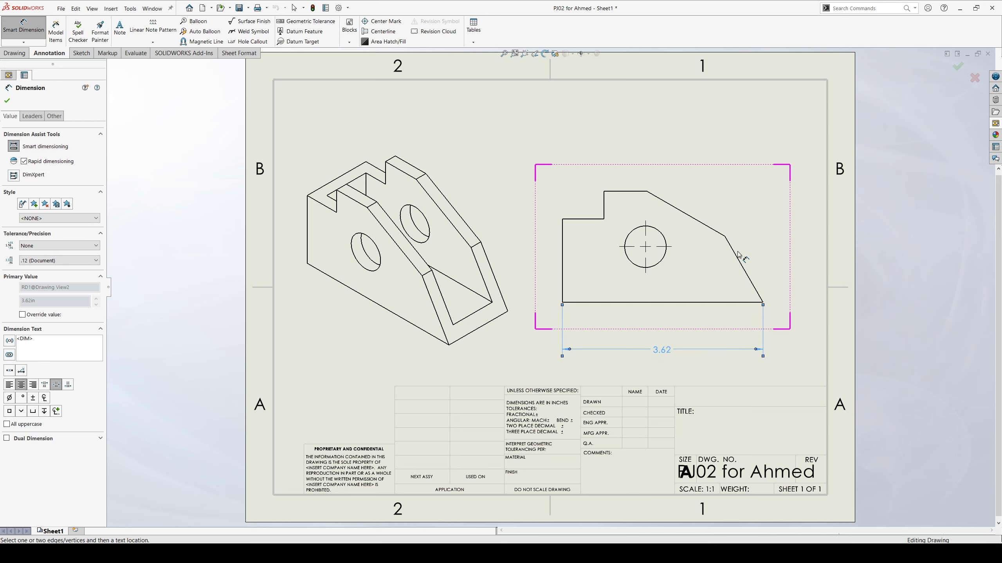
left_click(741, 267)
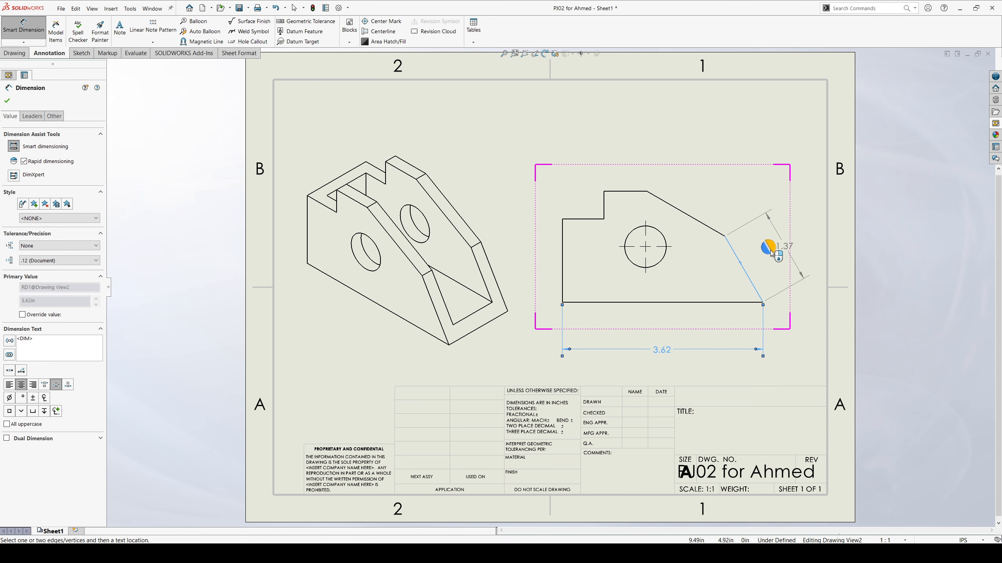
key("Escape")
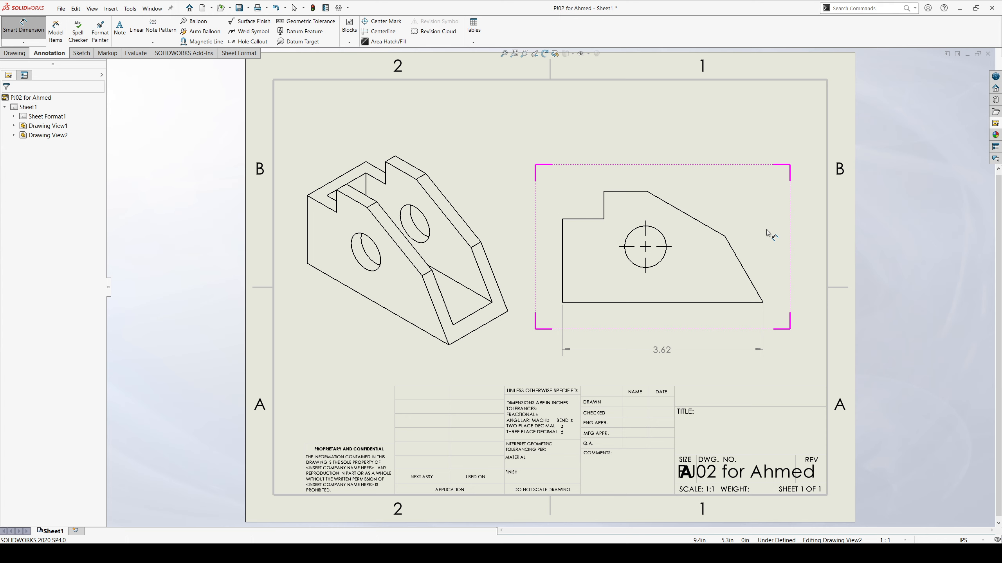
left_click(749, 280)
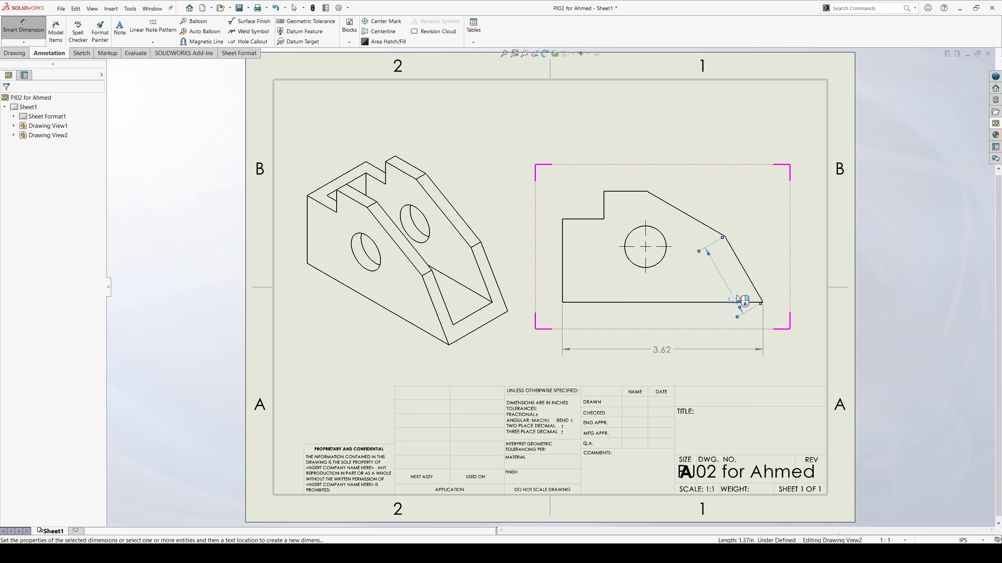
left_click(736, 297)
key("ctrl+z")
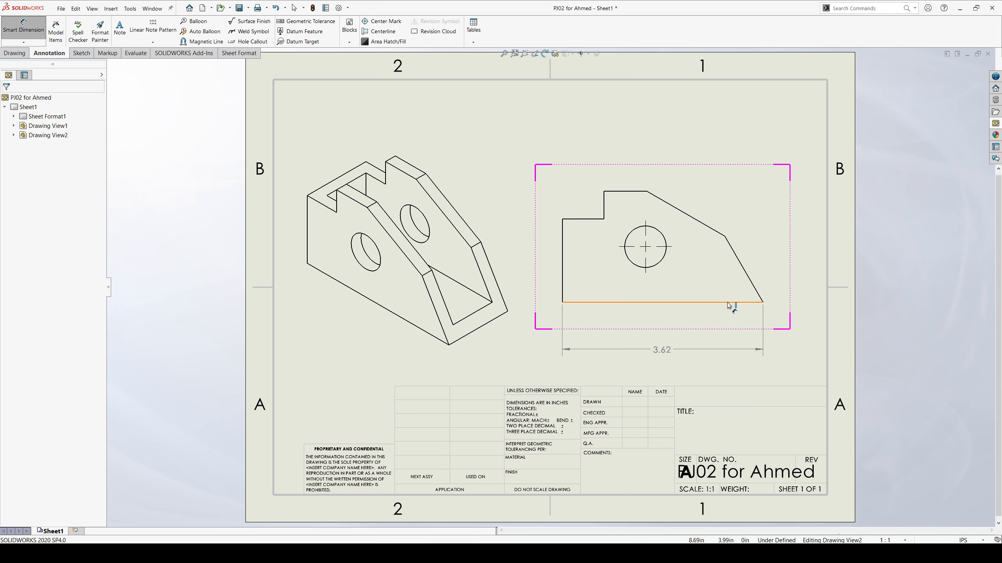
Dimension the angle between the front view's bottom edge and its lower sloped edge, placing it inside the profile.
left_click(727, 302)
left_click(748, 277)
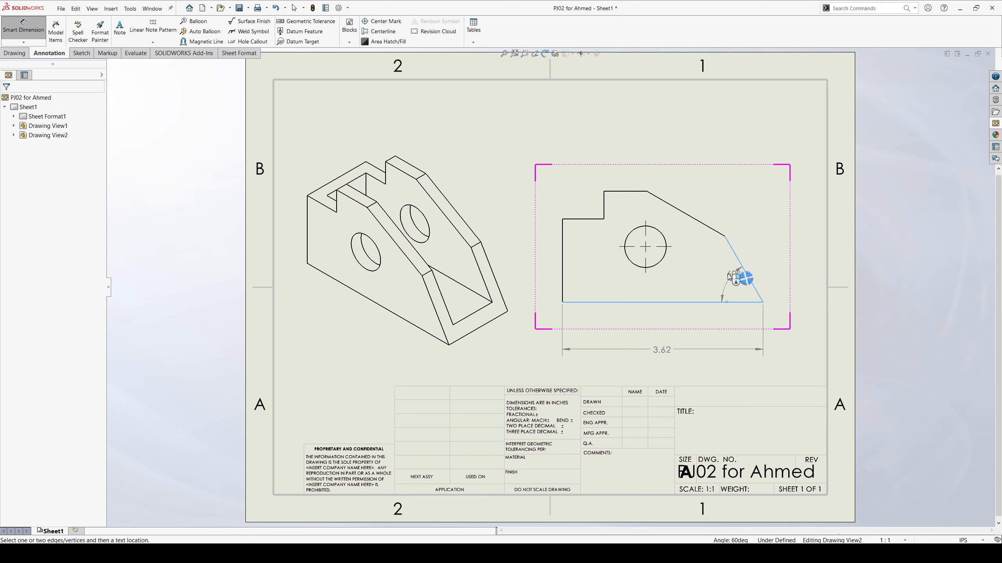
left_click(719, 277)
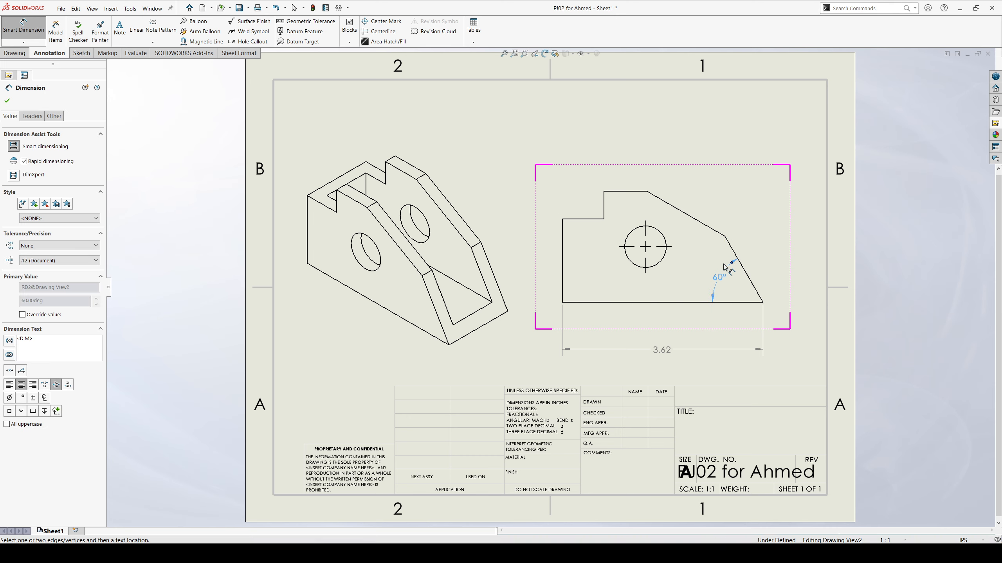
key("Escape")
key("Escape")
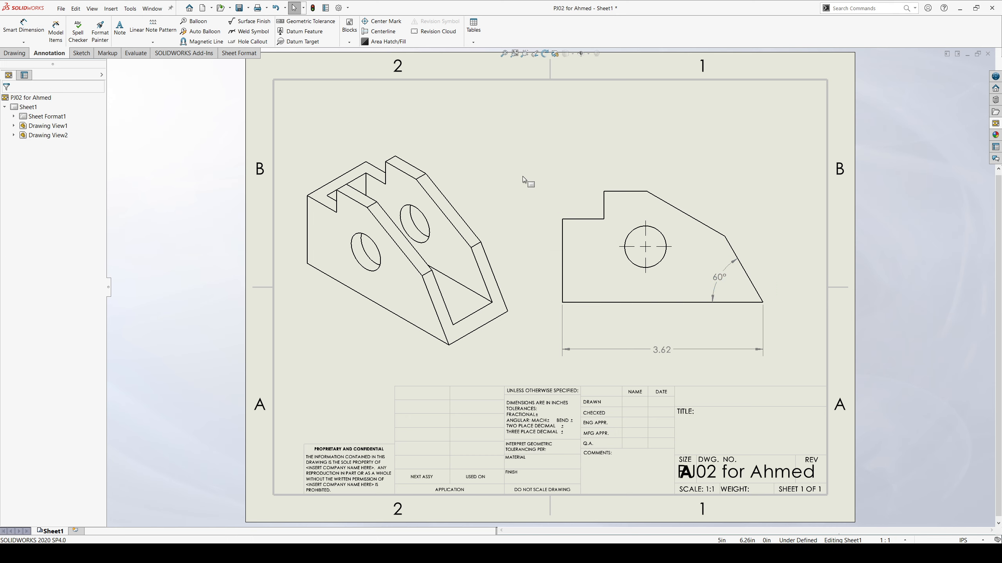
Dimension the front view's overall height and the depth of its upper-left notch, placing both beside the left edge.
left_click(20, 27)
left_click(622, 192)
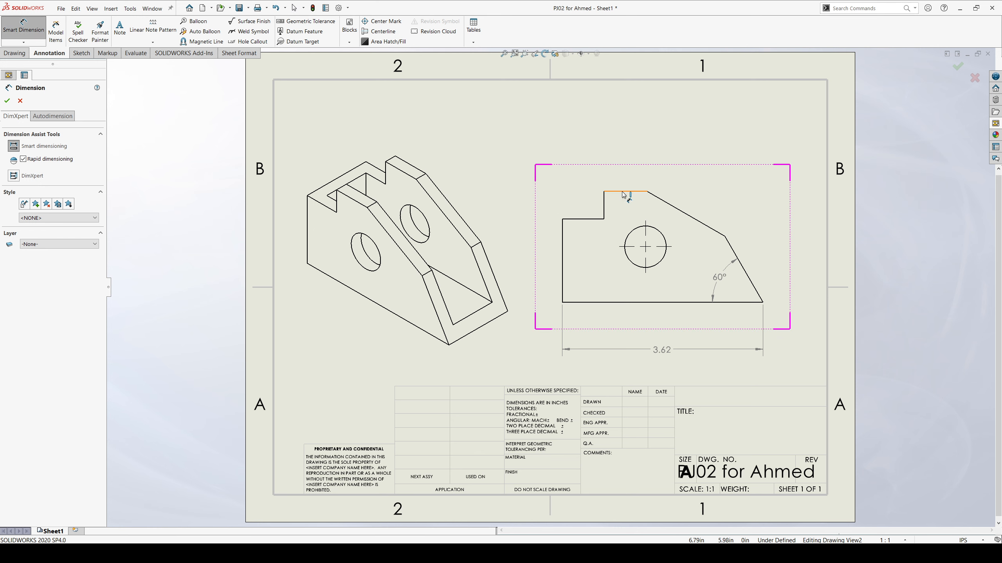
left_click(596, 301)
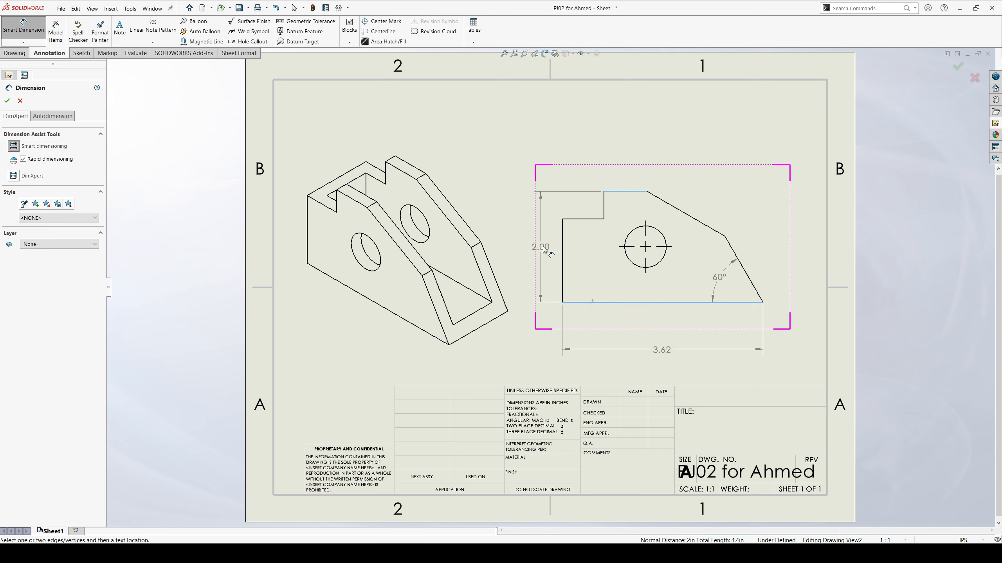
left_click(549, 250)
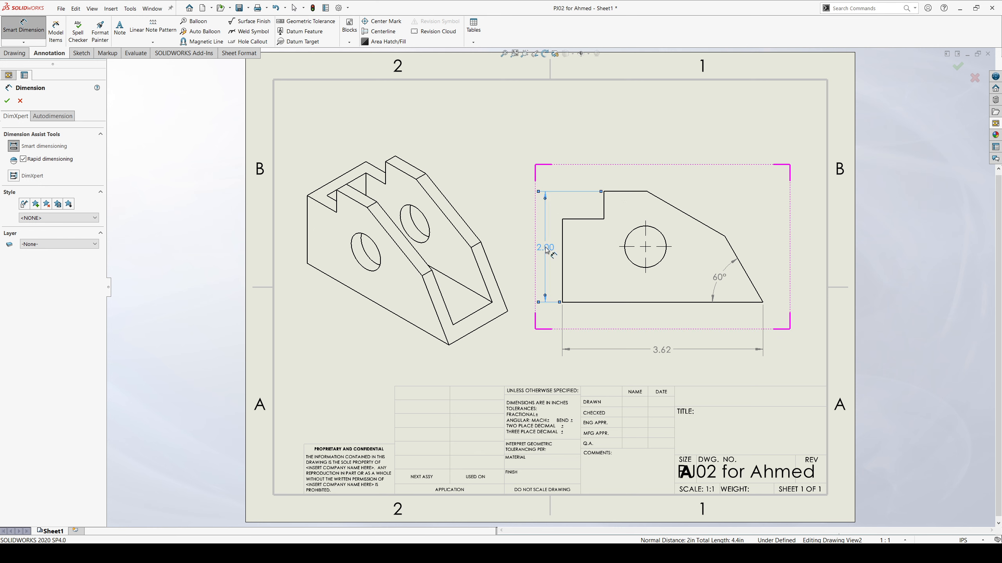
left_click(615, 192)
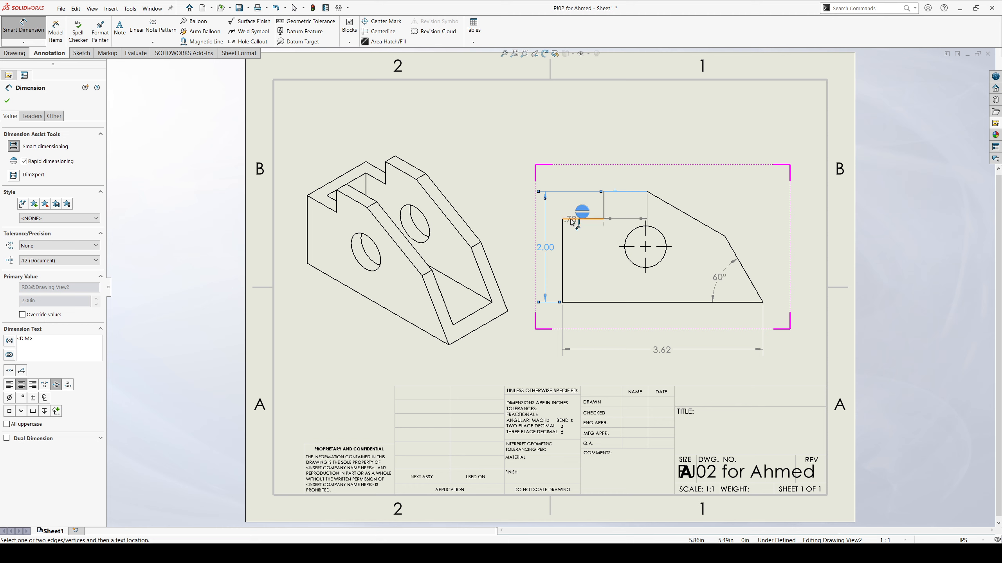
left_click(574, 219)
left_click(557, 205)
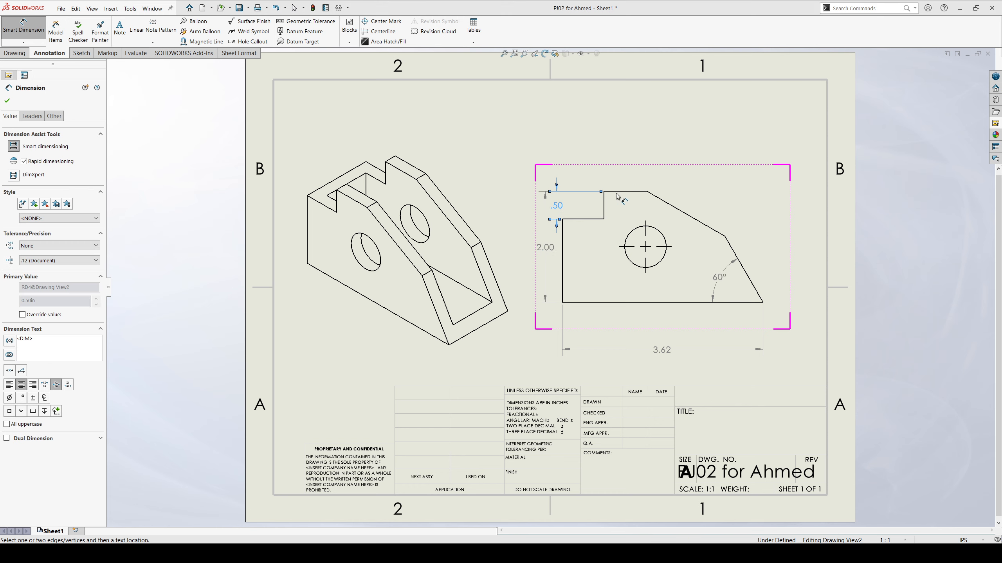
Dimension the horizontal distances from the front view's left edge to the top edge's right corner and to the notch's vertical edge, above the view.
left_click(647, 192)
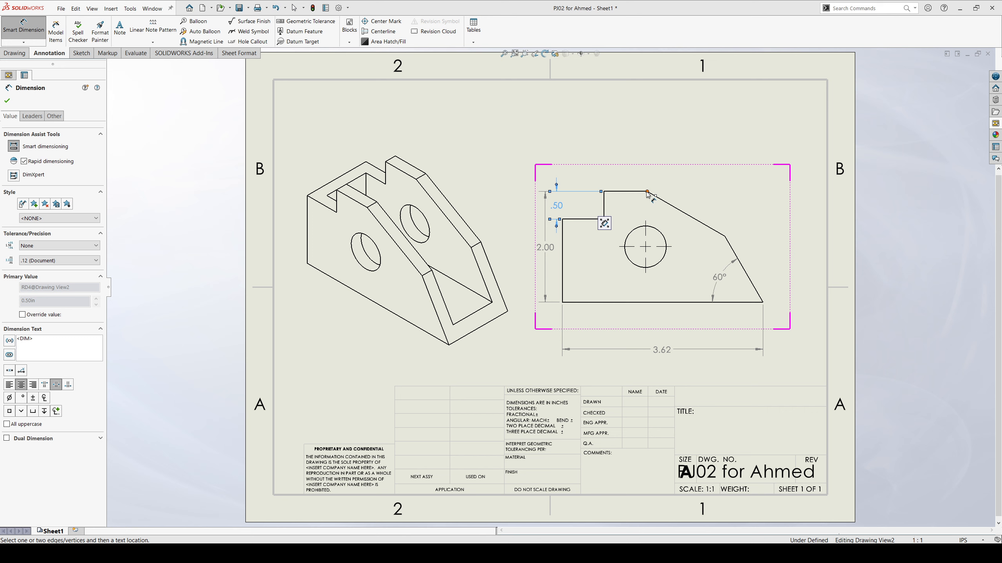
left_click(562, 248)
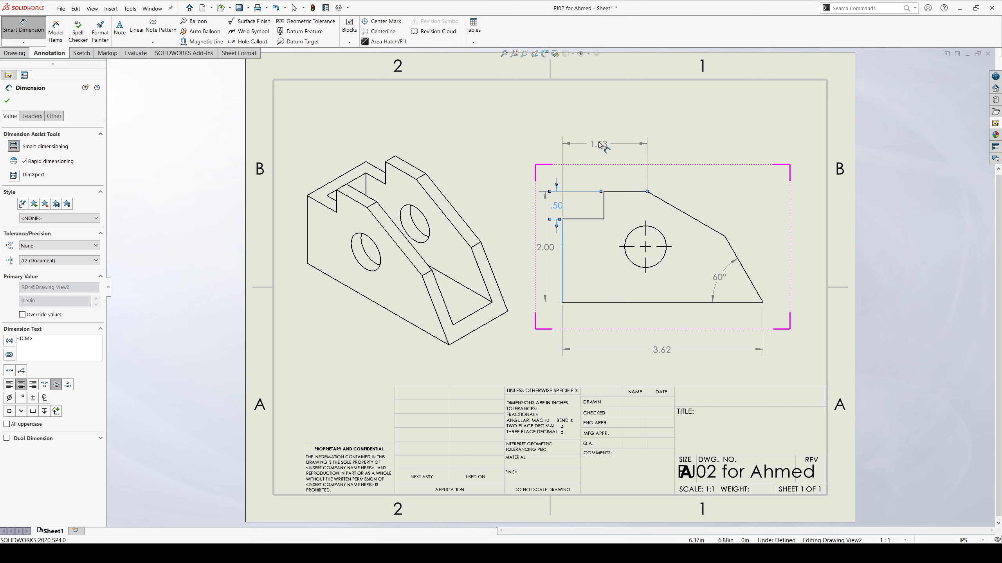
left_click(598, 144)
left_click(603, 213)
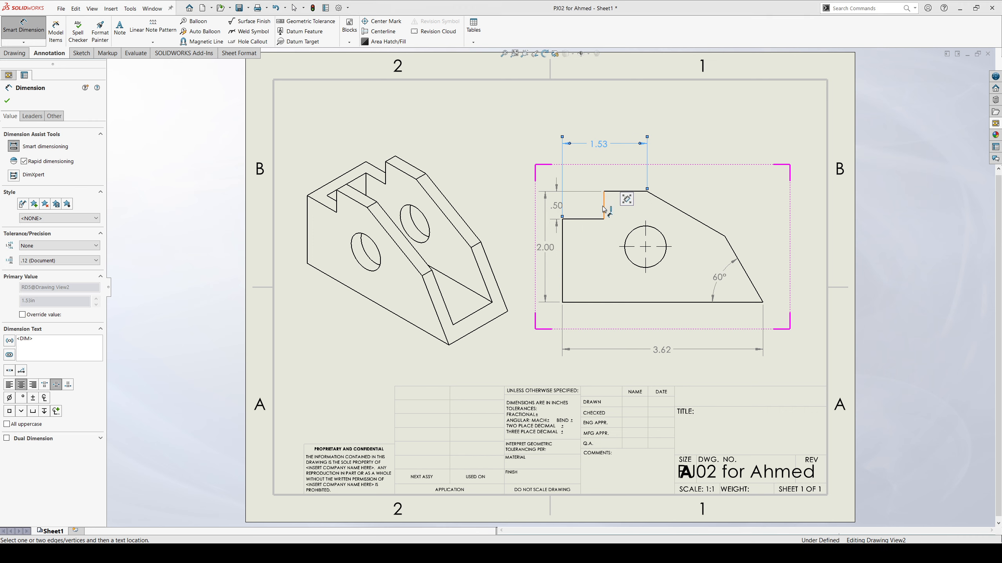
left_click(563, 244)
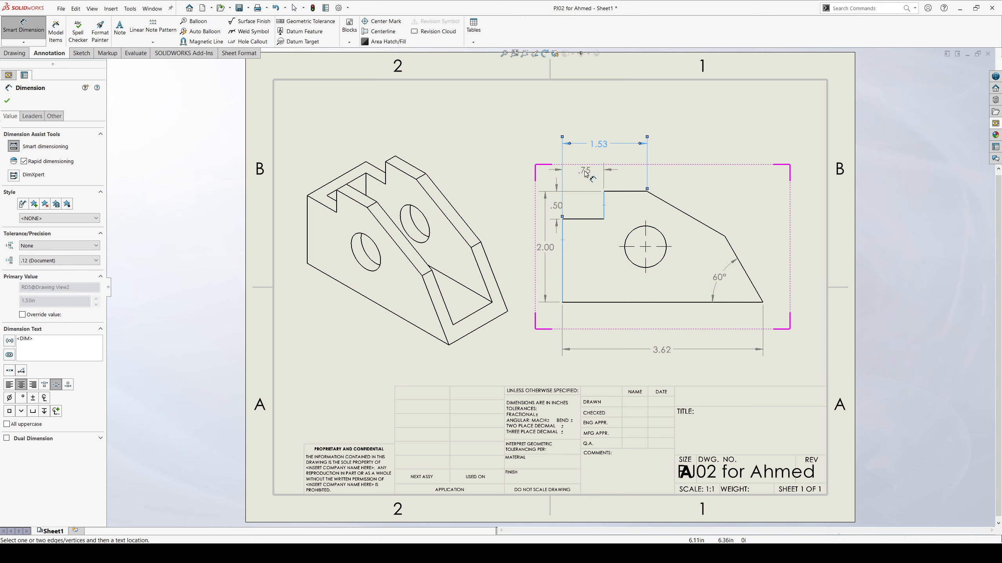
left_click(584, 170)
key("Escape")
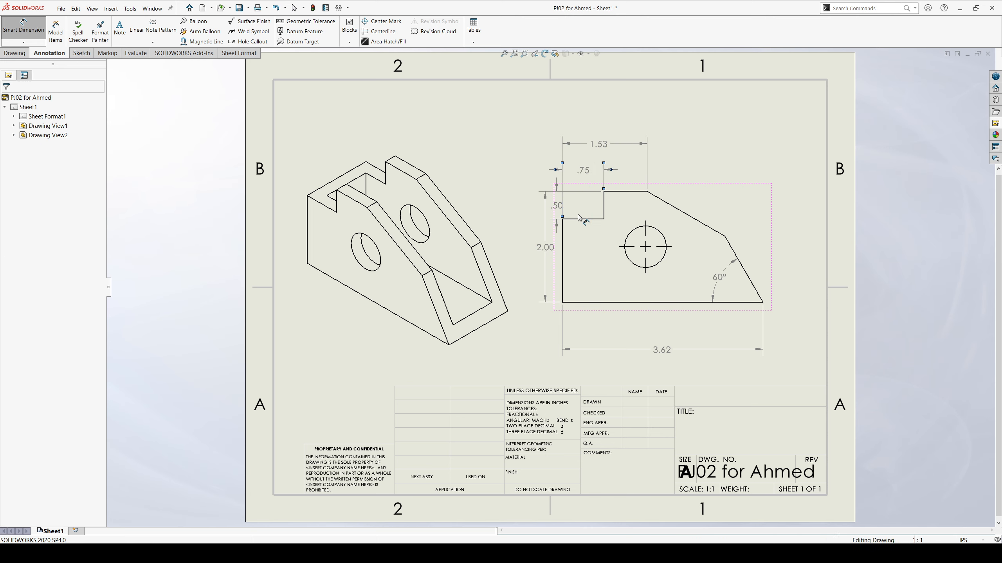
key("Escape")
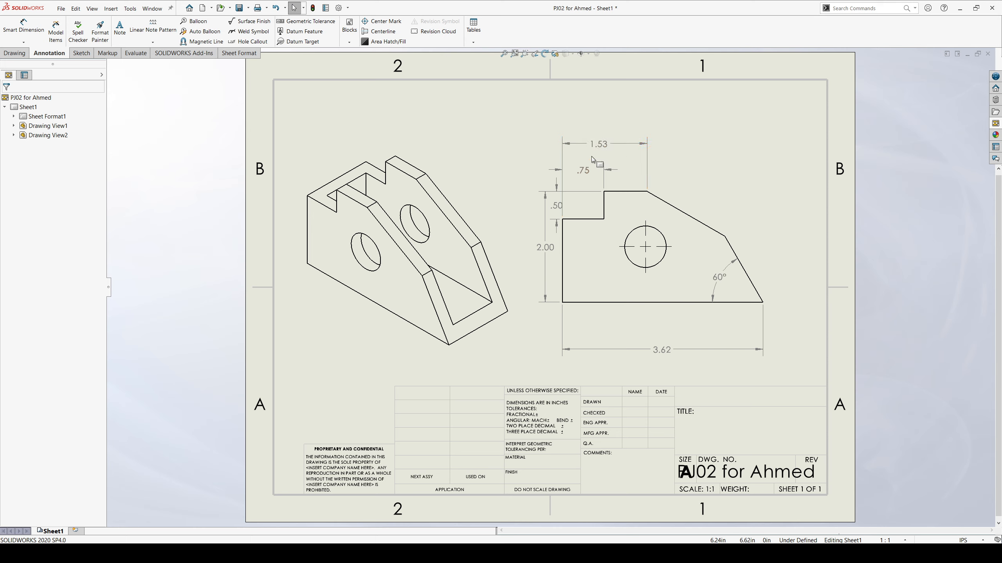
Move the notch depth dimension slightly farther left, clear of the front view's profile.
left_click(554, 205)
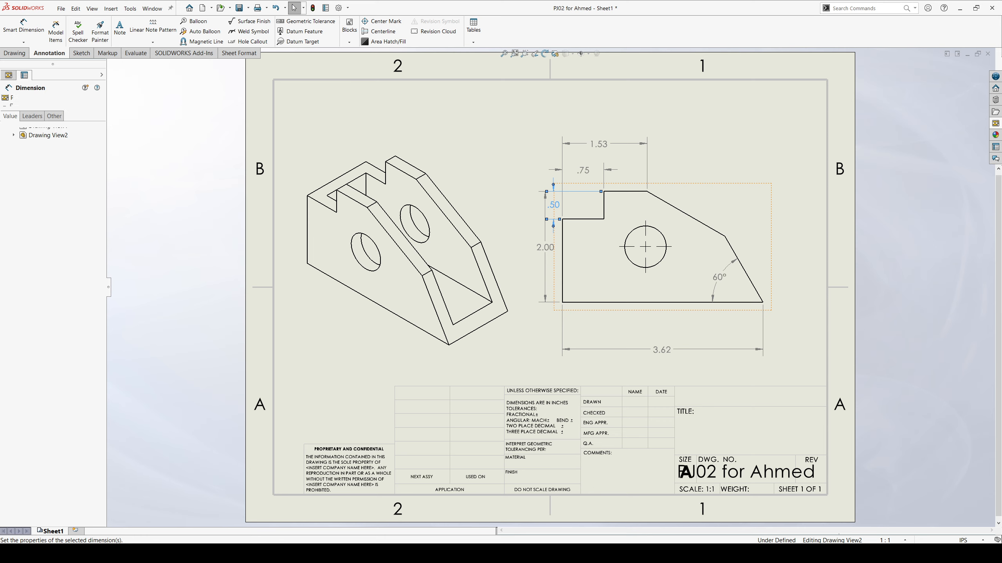
left_click(540, 215)
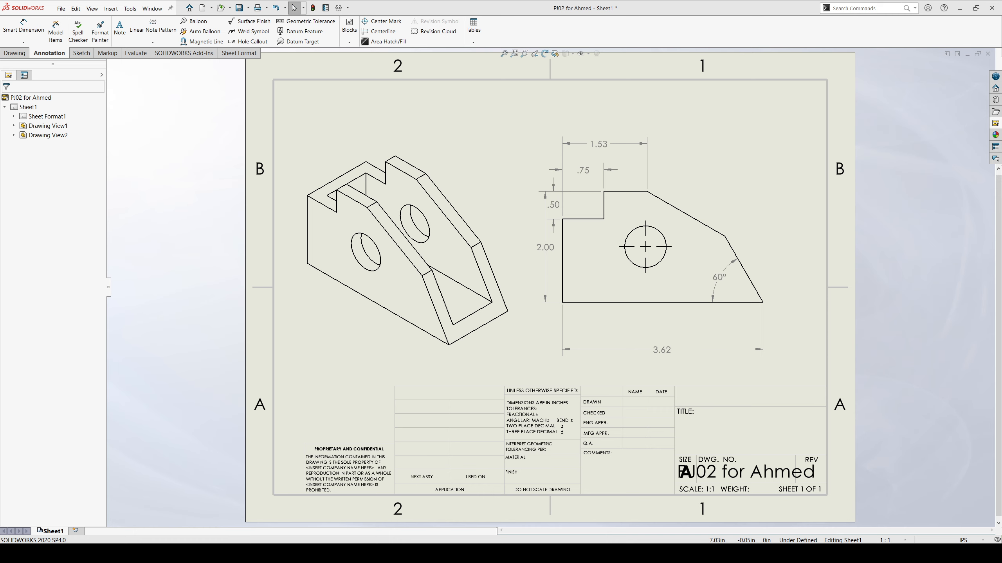
Switch to the bracket part window and examine the slot cut's sketch dimensions from above.
left_click(302, 522)
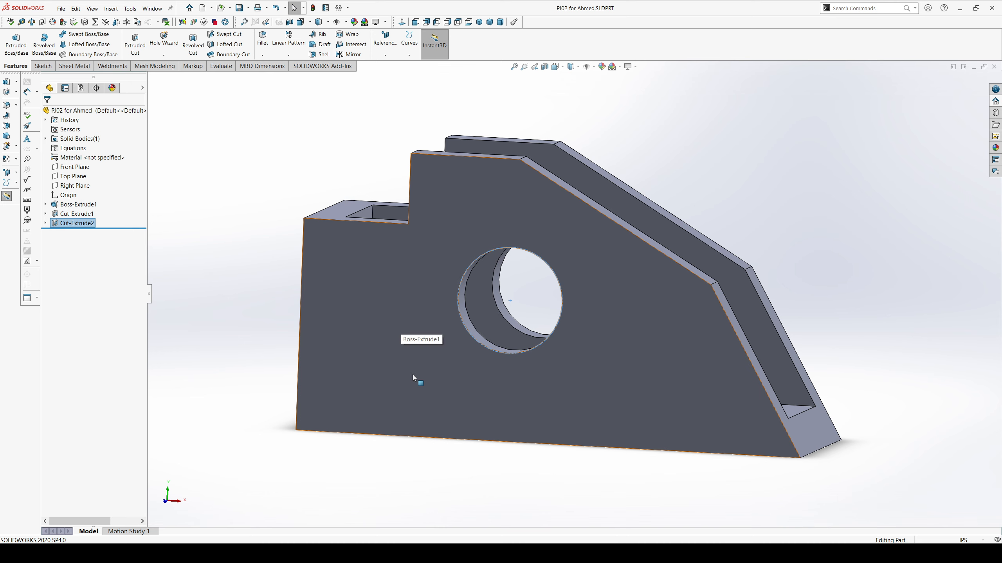
mouse_move(412, 375)
middle_mouse_down()
mouse_move(384, 387)
mouse_move(403, 389)
middle_mouse_up()
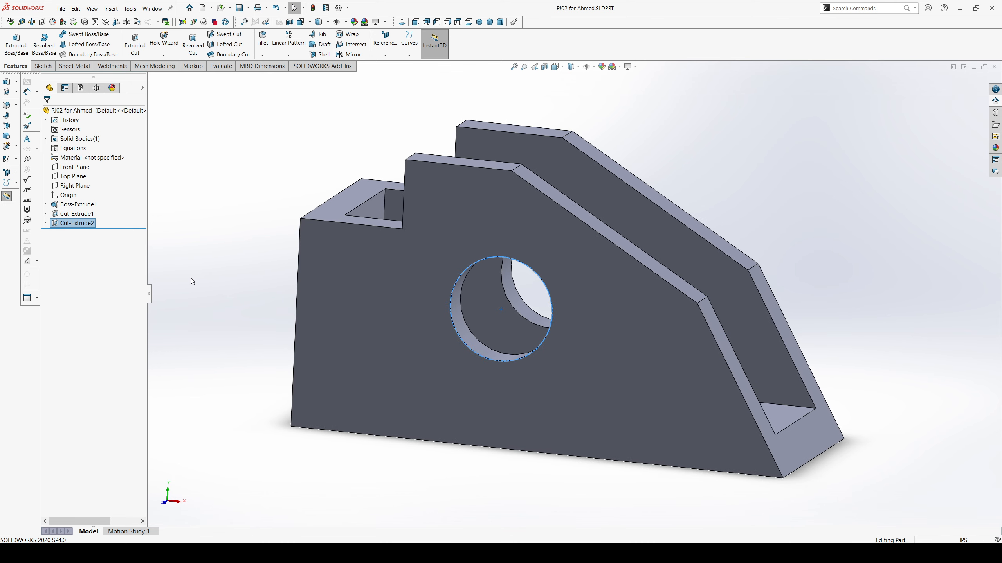
left_click(46, 215)
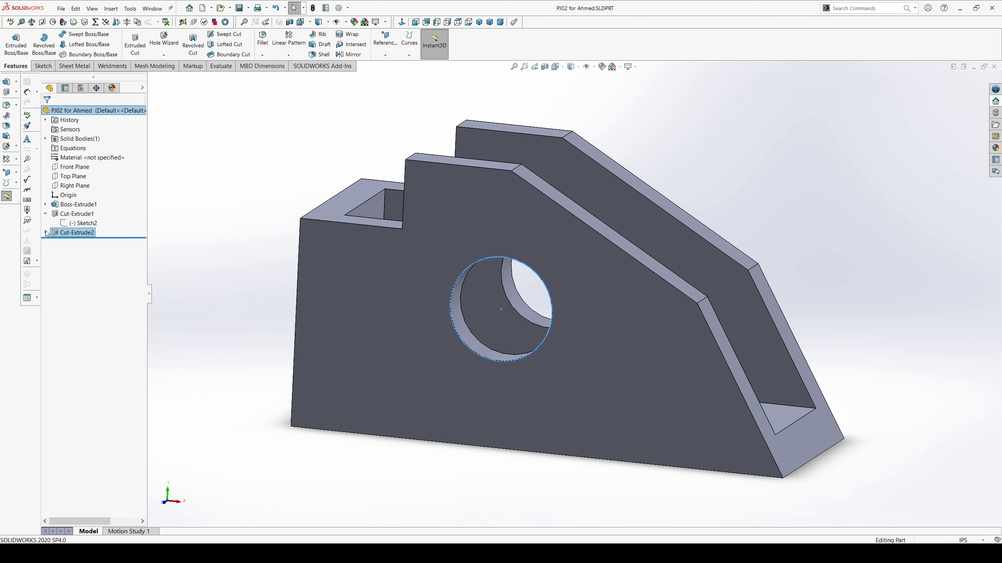
left_click(46, 233)
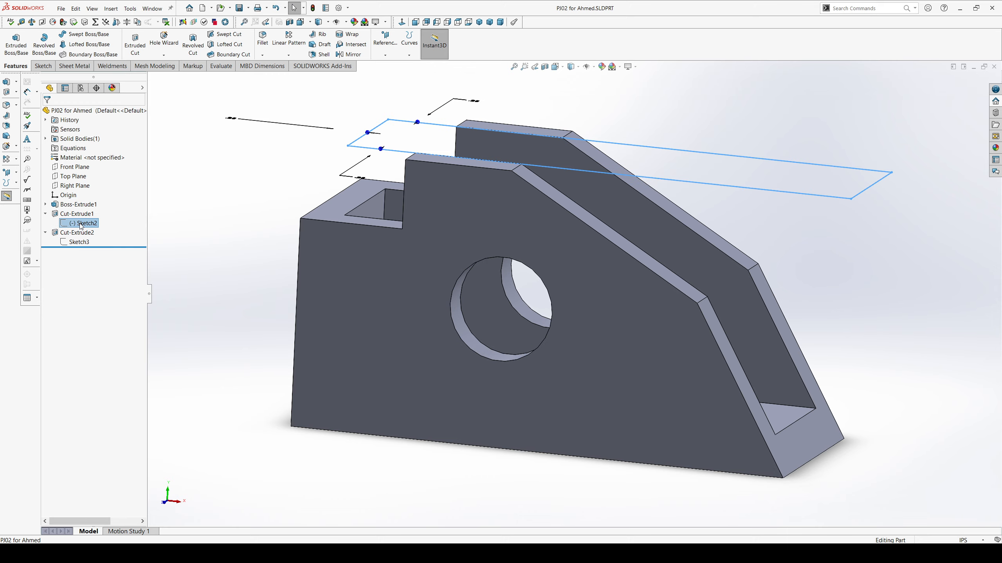
middle_click_drag(355, 367, 315, 260)
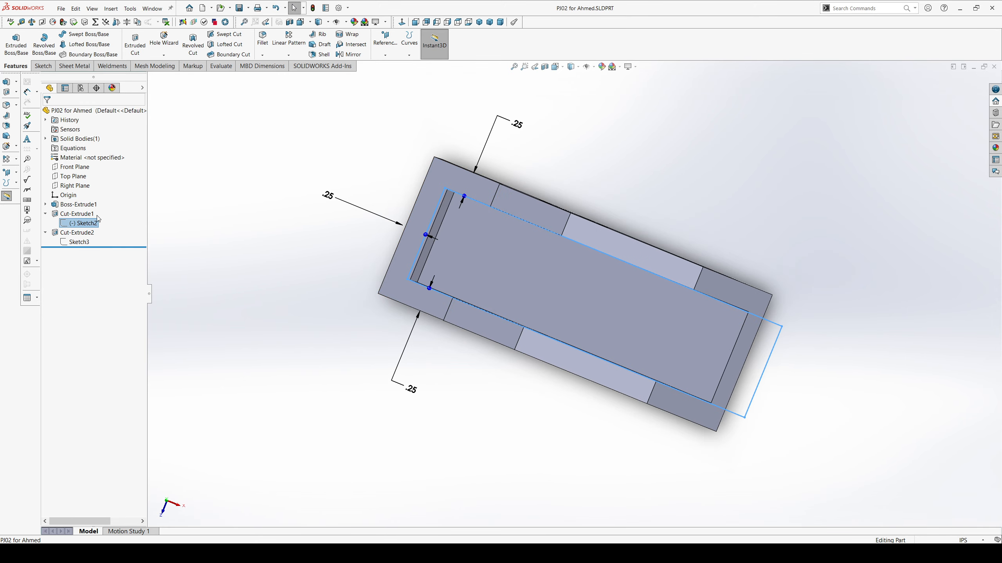
Examine the base extrusion's profile sketch dimensions from the front, and return to the drawing window.
left_click(46, 204)
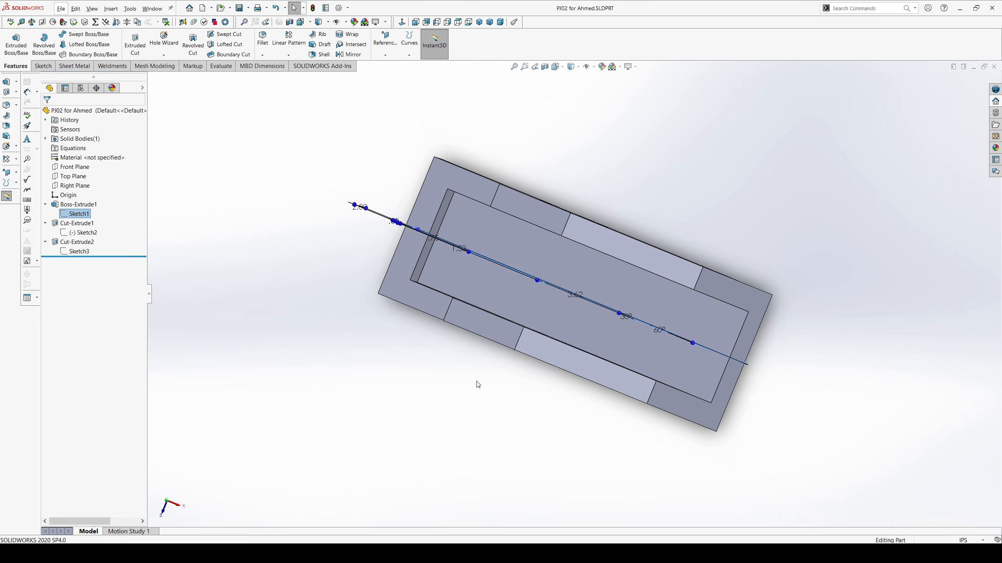
mouse_move(479, 384)
middle_mouse_down()
mouse_move(488, 306)
mouse_move(501, 292)
middle_mouse_up()
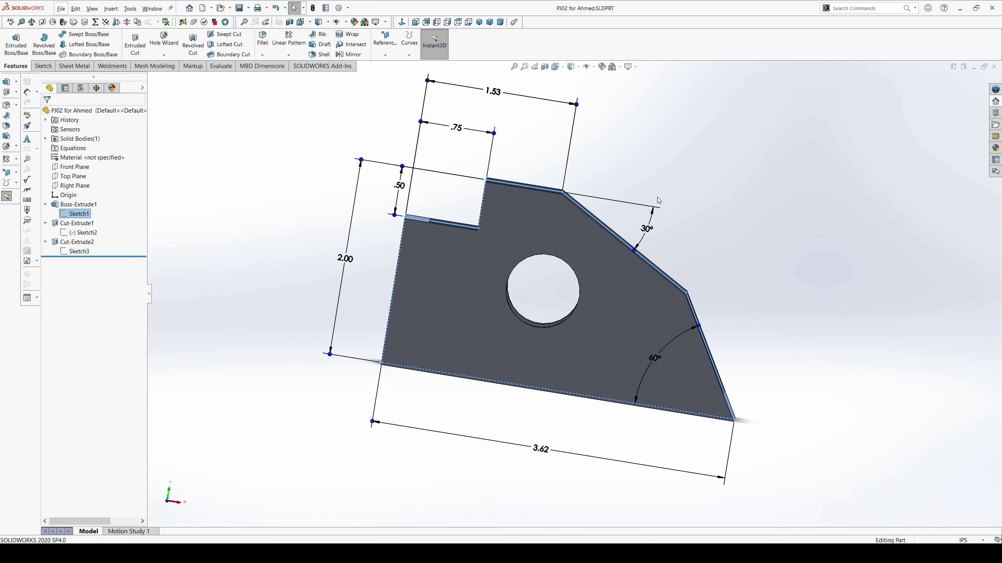
left_click(351, 263)
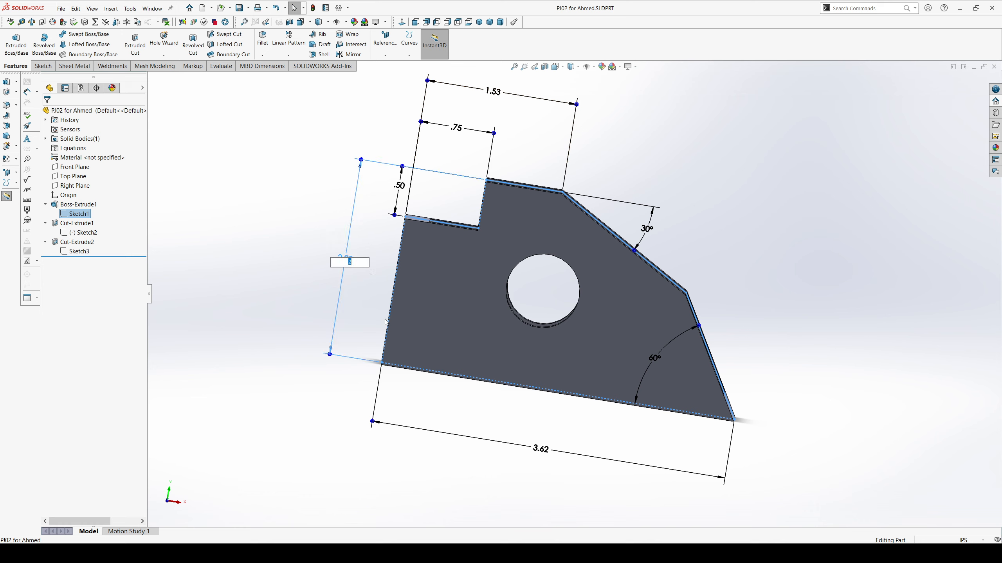
key("Return")
left_click(260, 243)
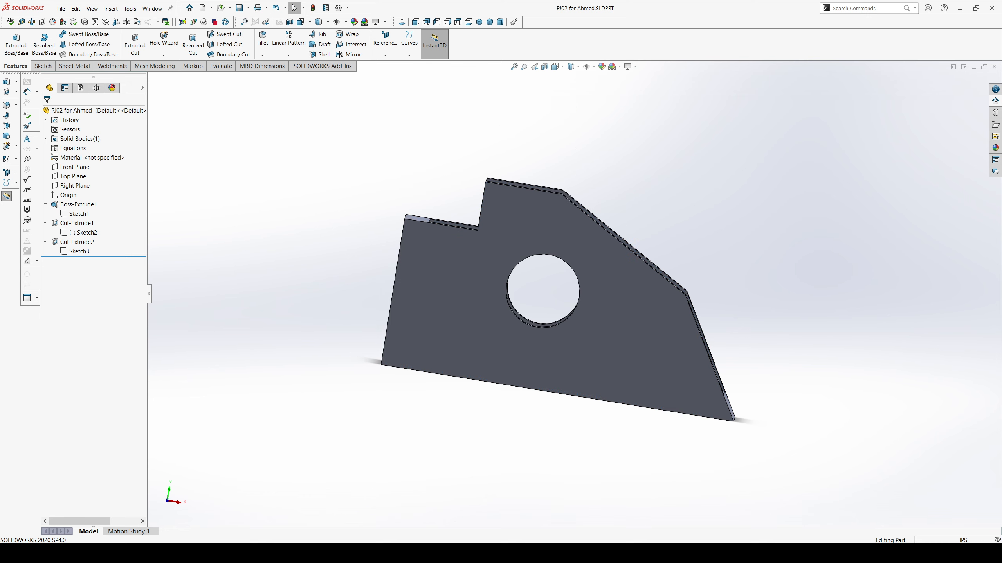
left_click(392, 489)
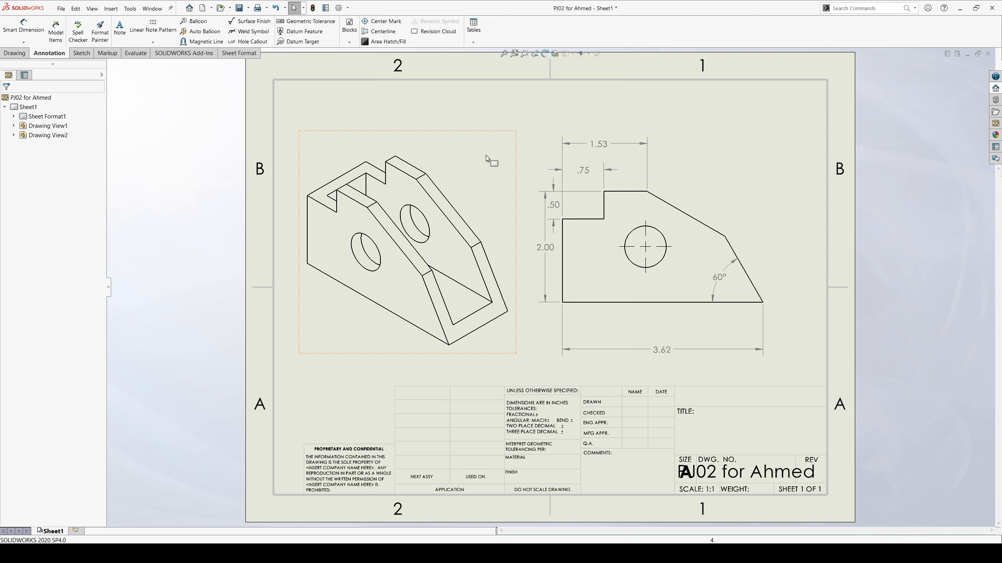
Dimension the hole's diameter in the front view, placing it inside the profile to the right of the hole.
left_click(33, 31)
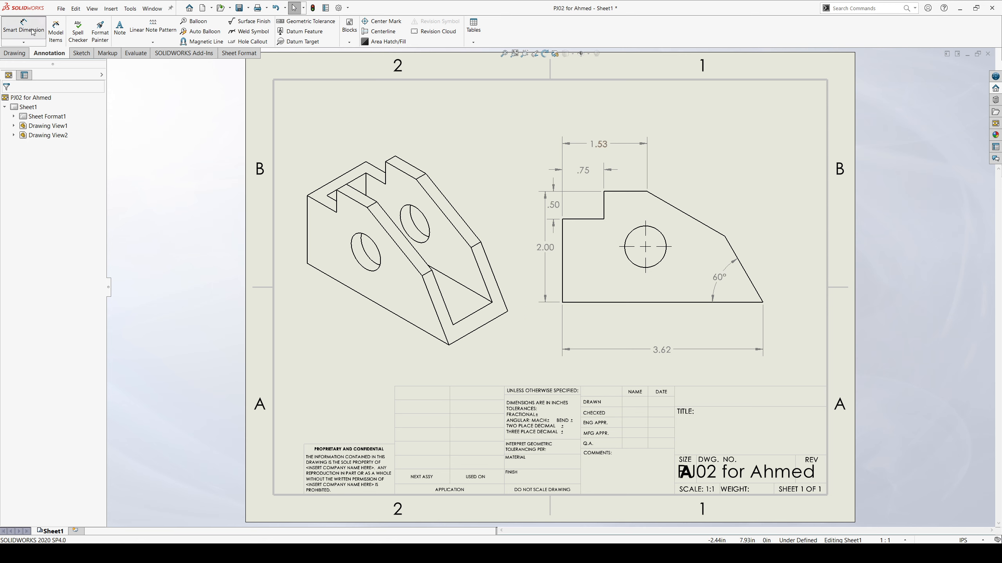
left_click(663, 260)
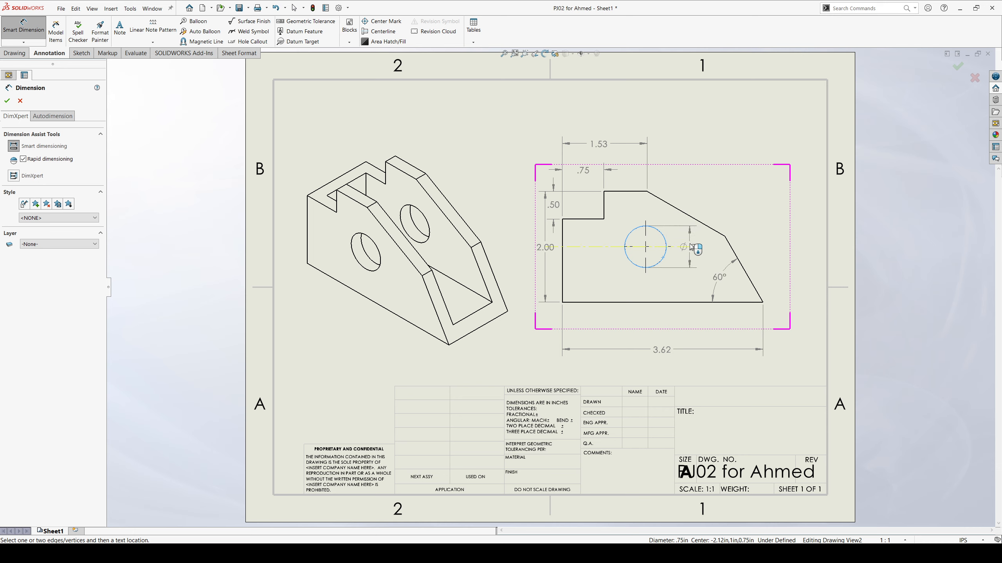
left_click(691, 248)
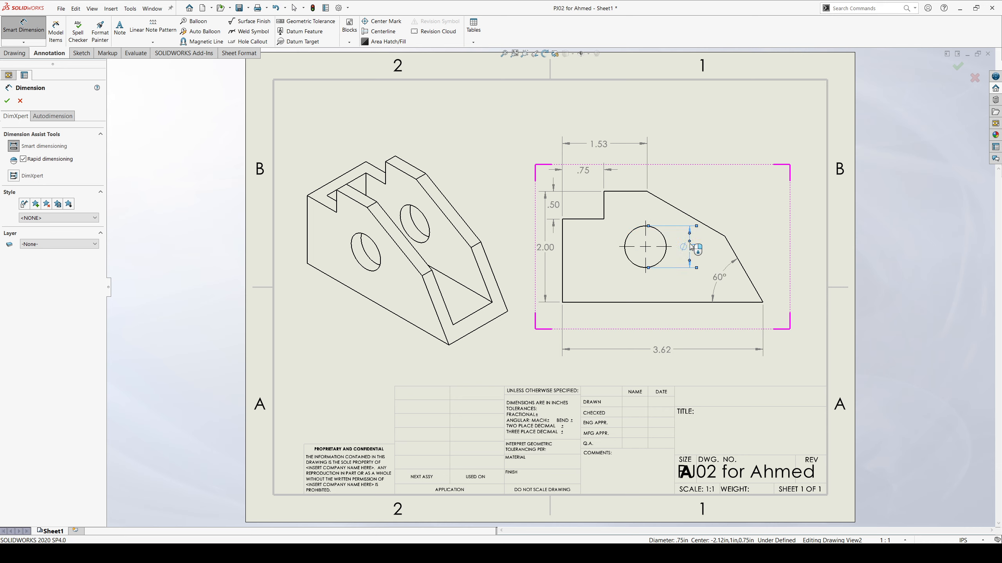
Dimension the hole centre's distances from the front view's bottom edge, inside the profile, and from its left edge, below the view.
left_click(647, 250)
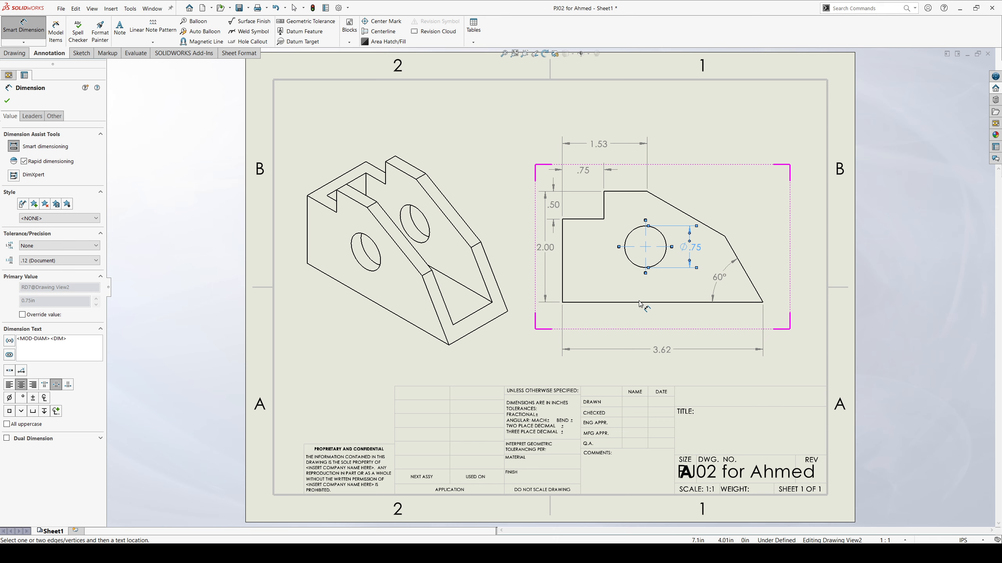
left_click(639, 302)
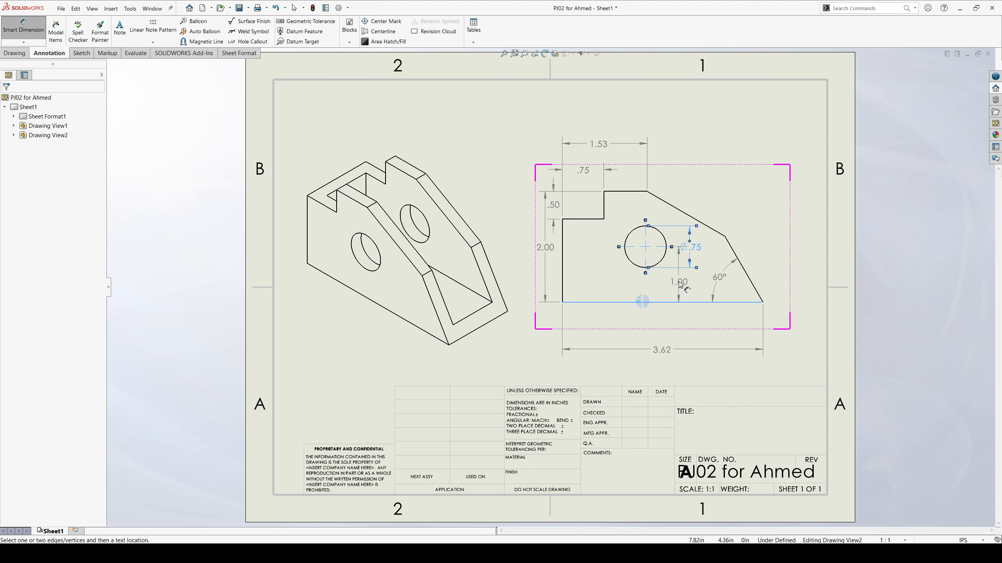
left_click(663, 280)
left_click(611, 277)
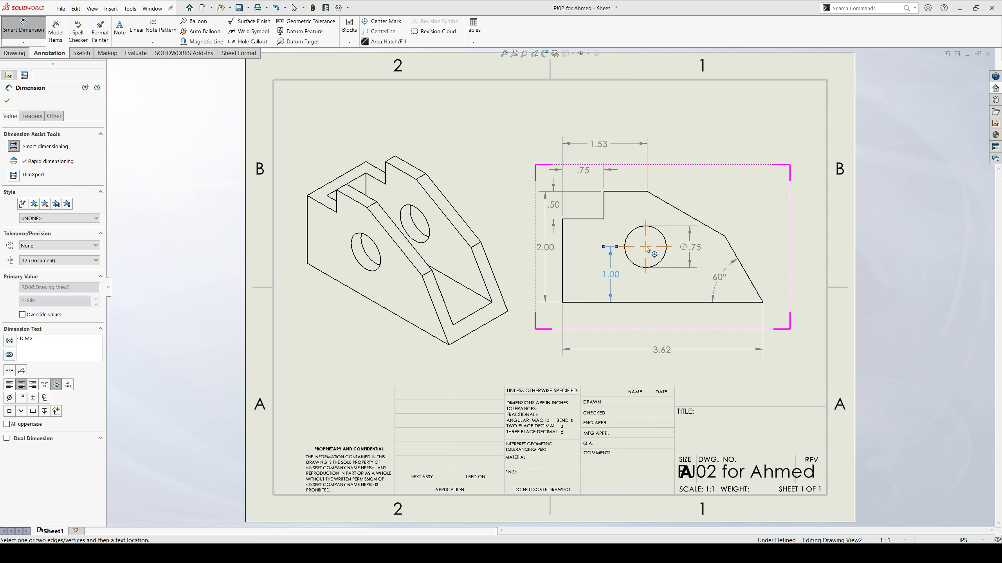
left_click(562, 256)
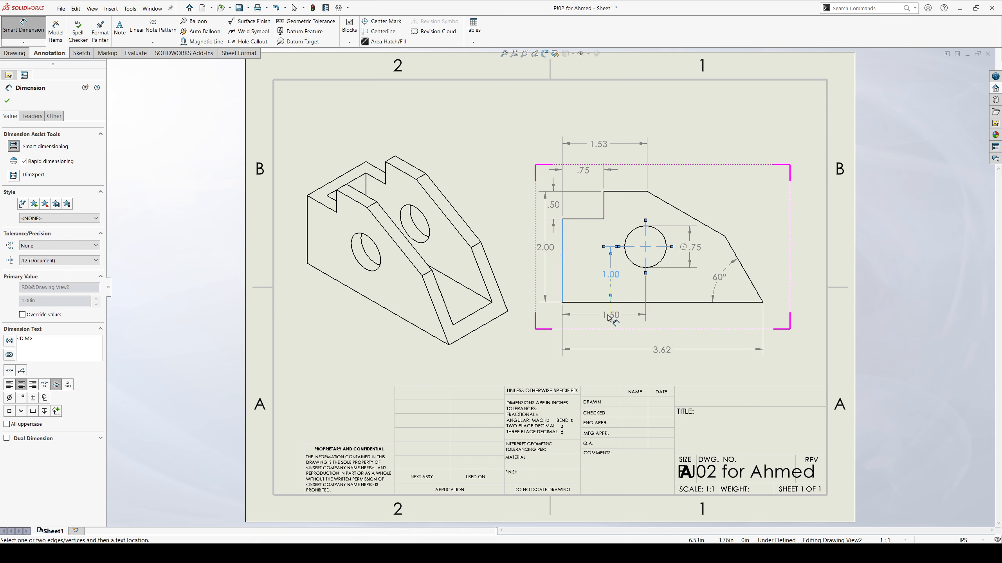
left_click(609, 317)
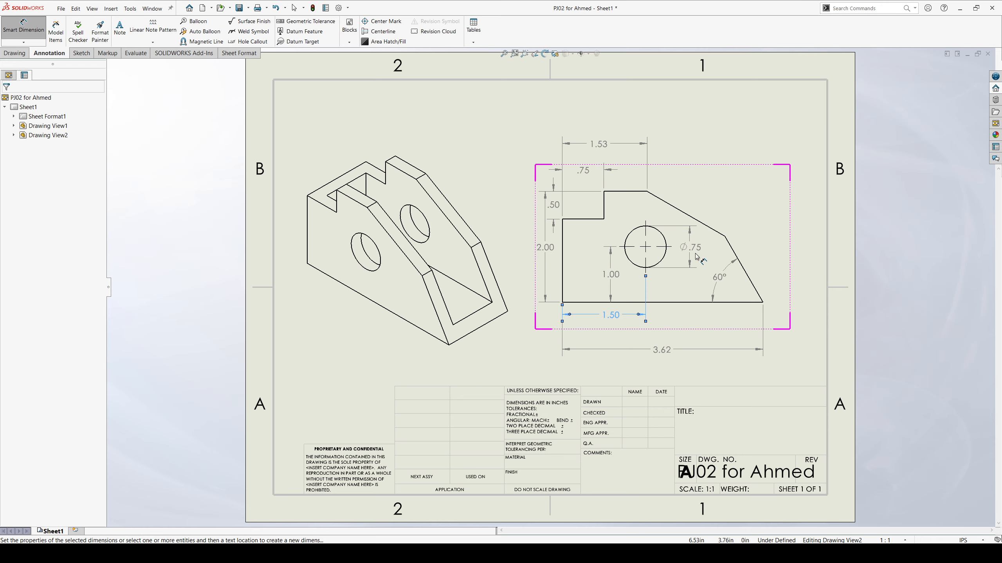
key("Escape")
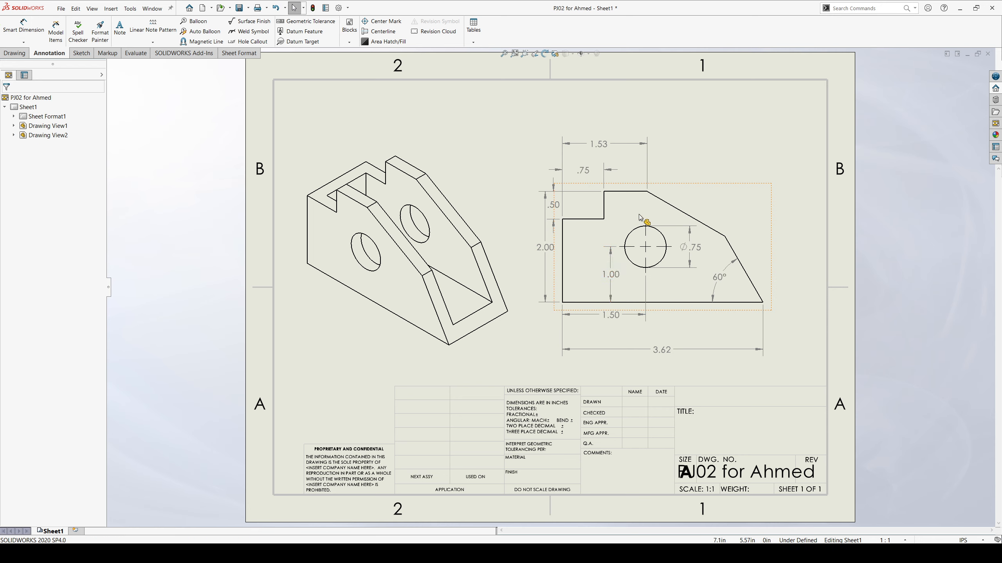
Dimension the angle between the front view's top edge and its upper sloped edge, placing it outside the profile.
left_click(23, 28)
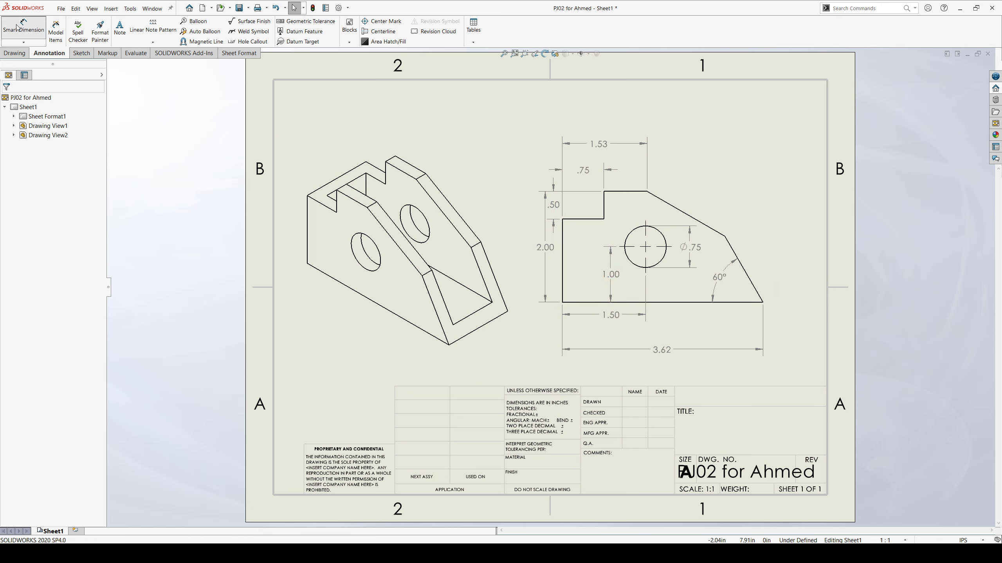
left_click(656, 199)
left_click(625, 191)
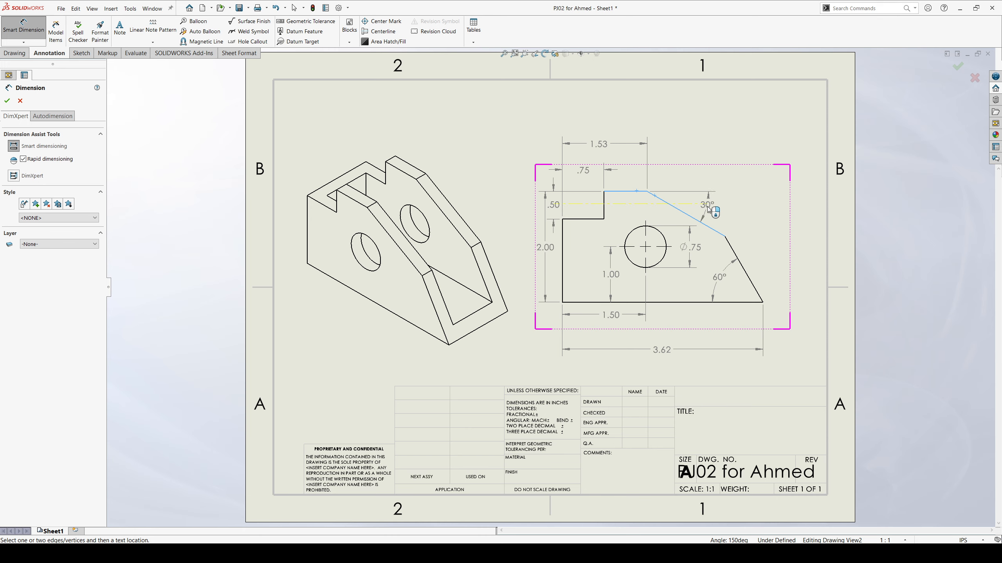
left_click(707, 206)
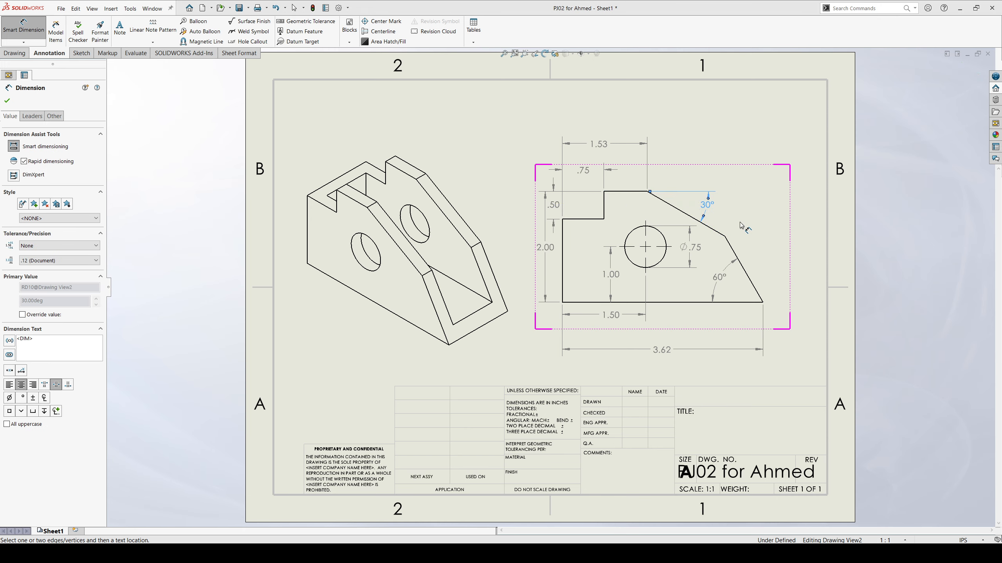
key("Escape")
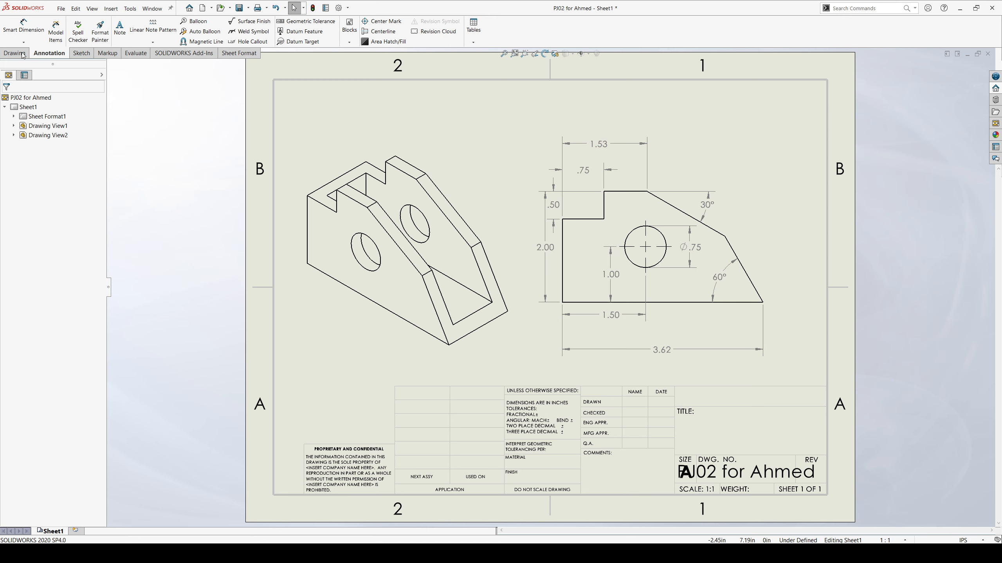
Dimension the bracket's width along the isometric view's lower front edge and the side wall's thickness, placing both outside the outline.
left_click(489, 327)
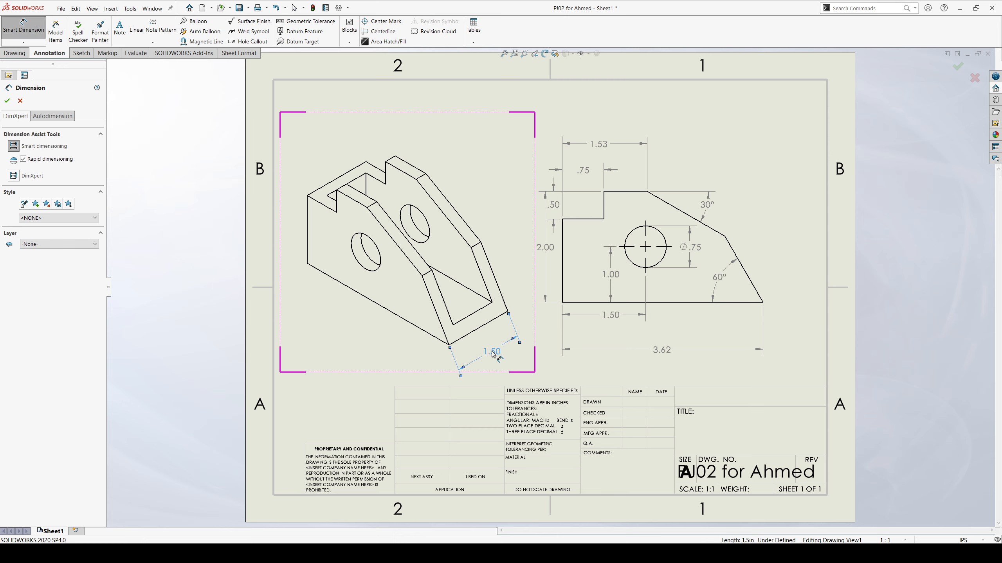
left_click(492, 354)
key("Escape")
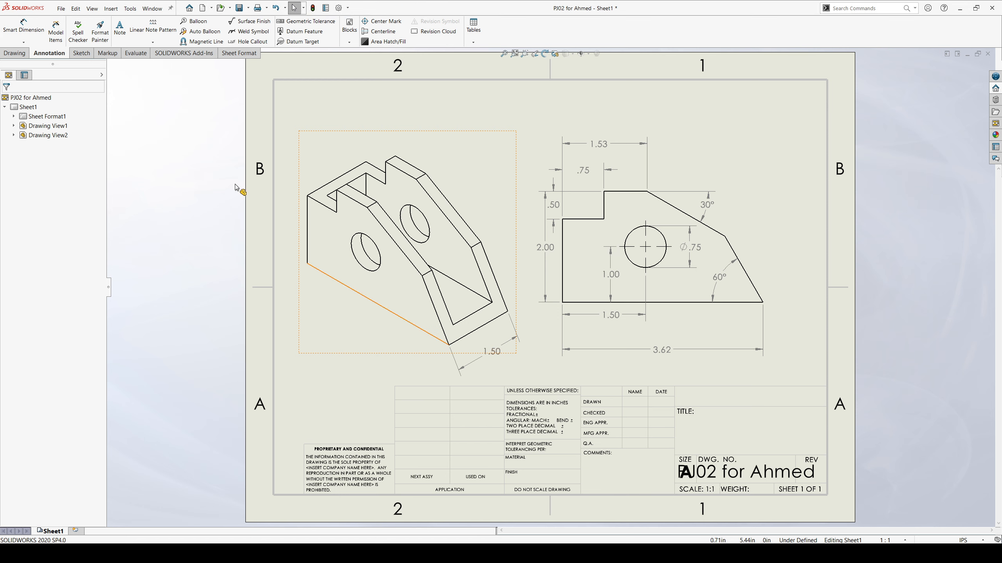
left_click(445, 309)
left_click(438, 314)
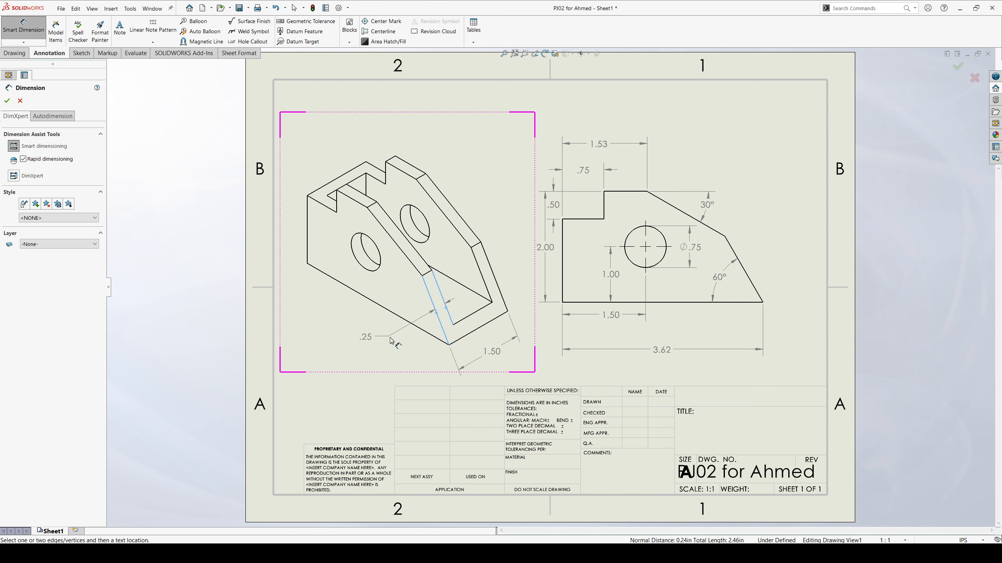
left_click(401, 343)
key("Escape")
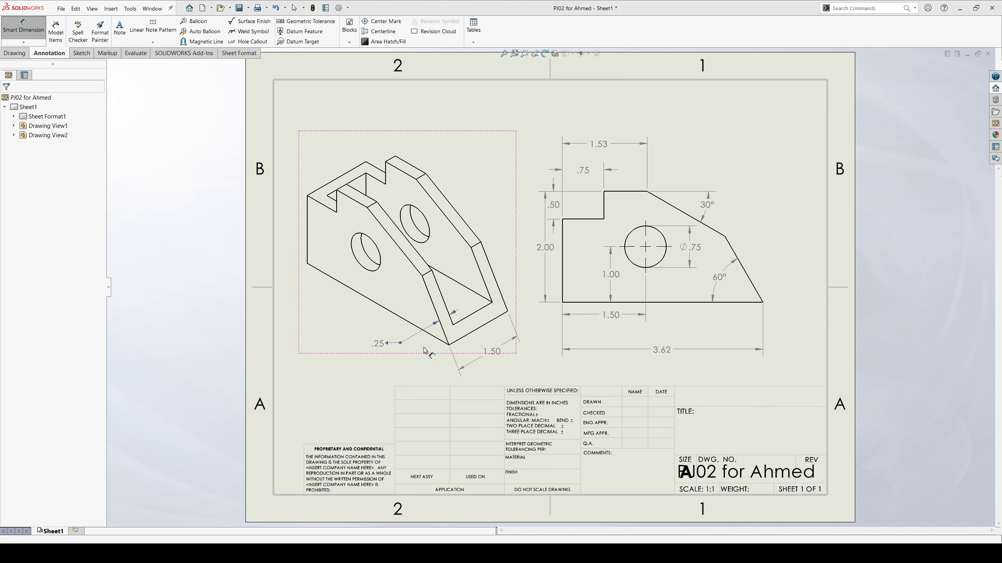
left_click(34, 32)
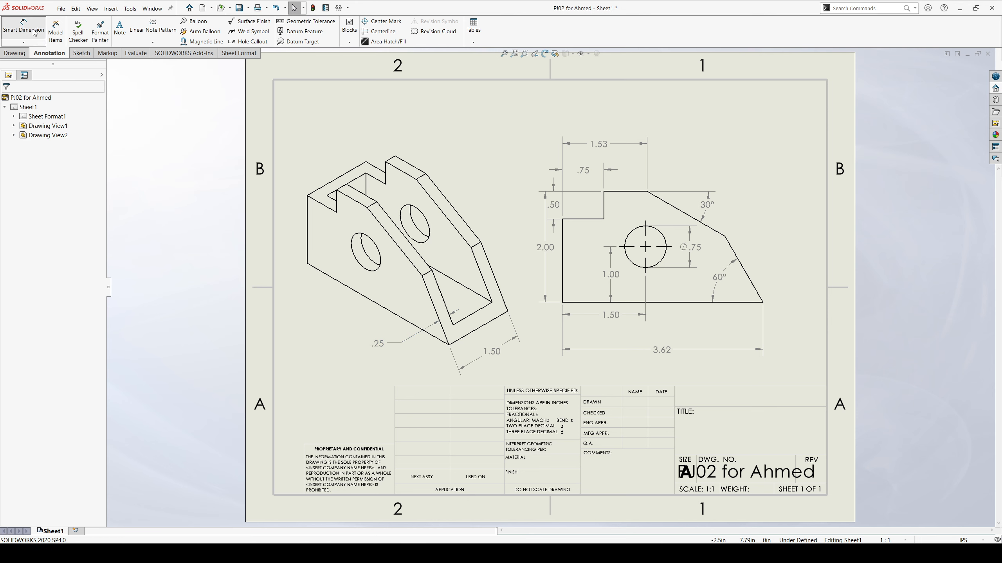
left_click(473, 313)
left_click(486, 327)
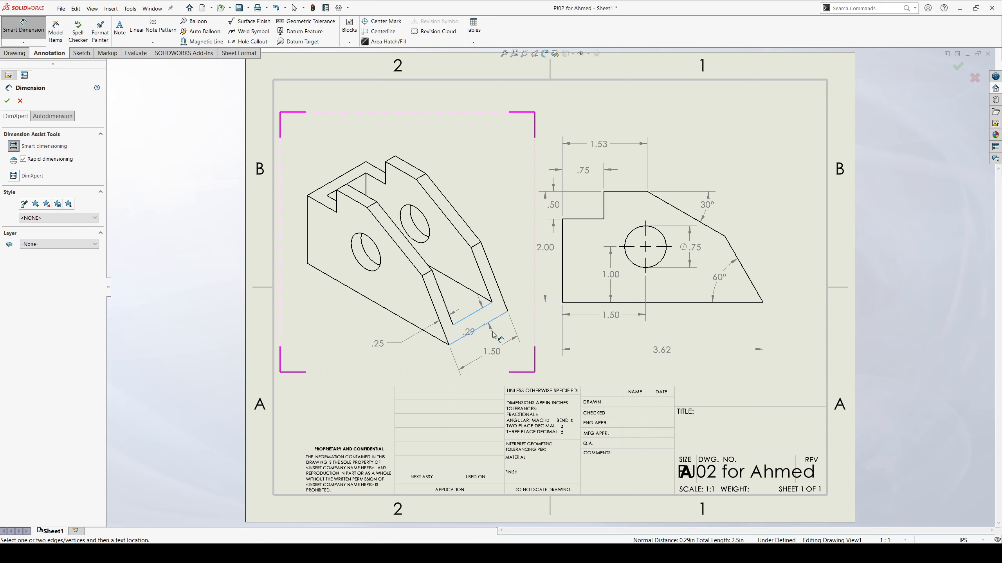
key("Escape")
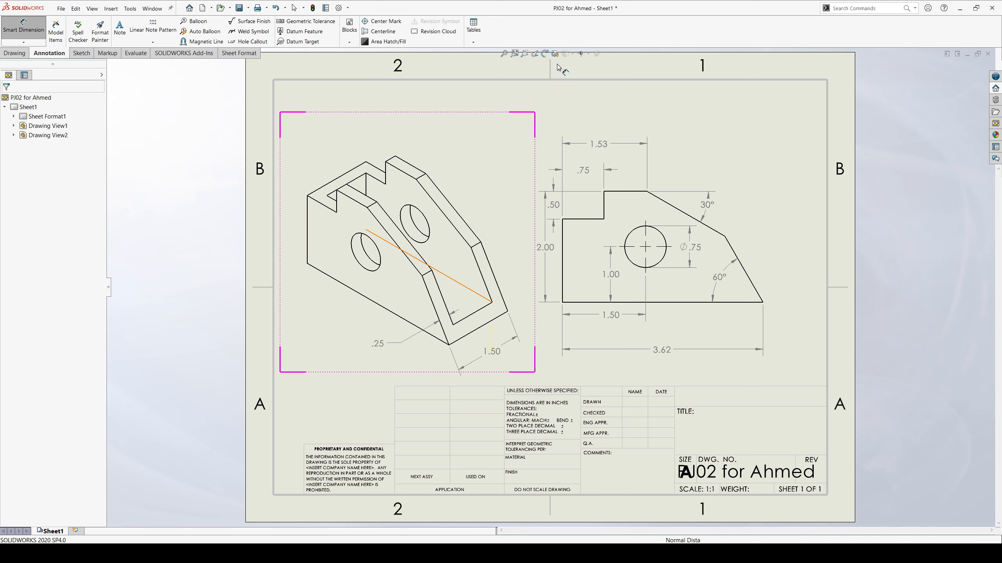
key("Escape")
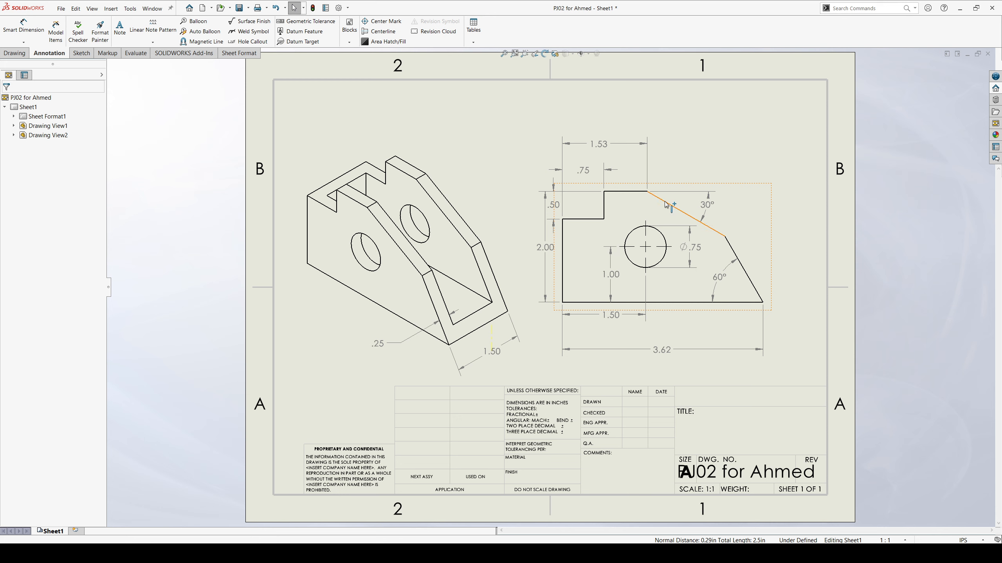
Set the front view's display style to Hidden Lines Visible.
left_click(634, 201)
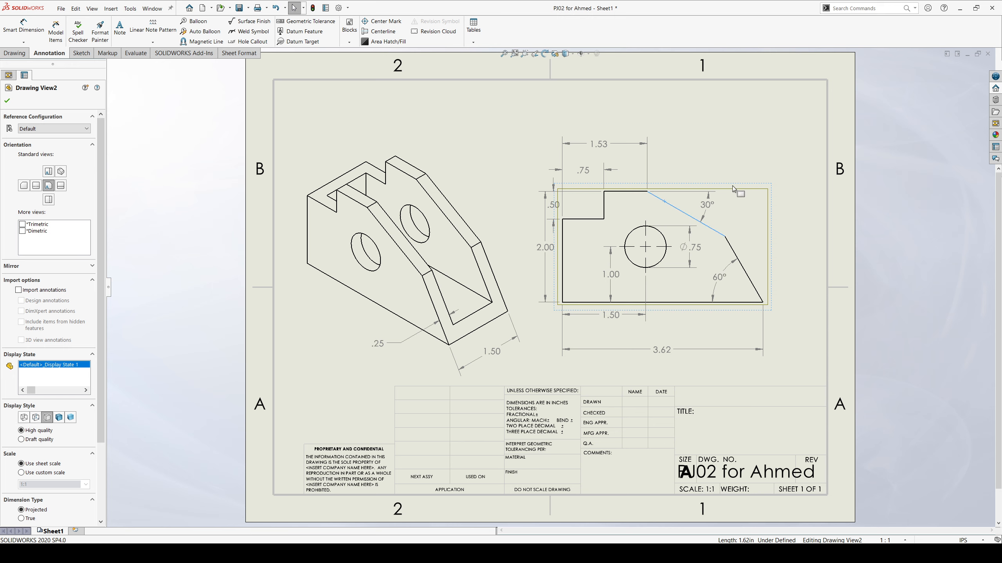
left_click(36, 418)
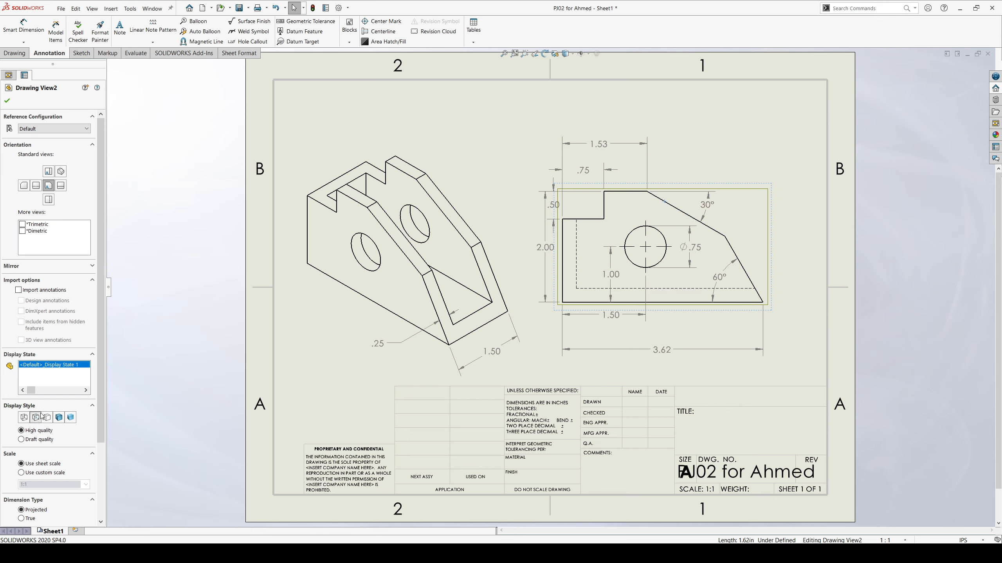
left_click(7, 100)
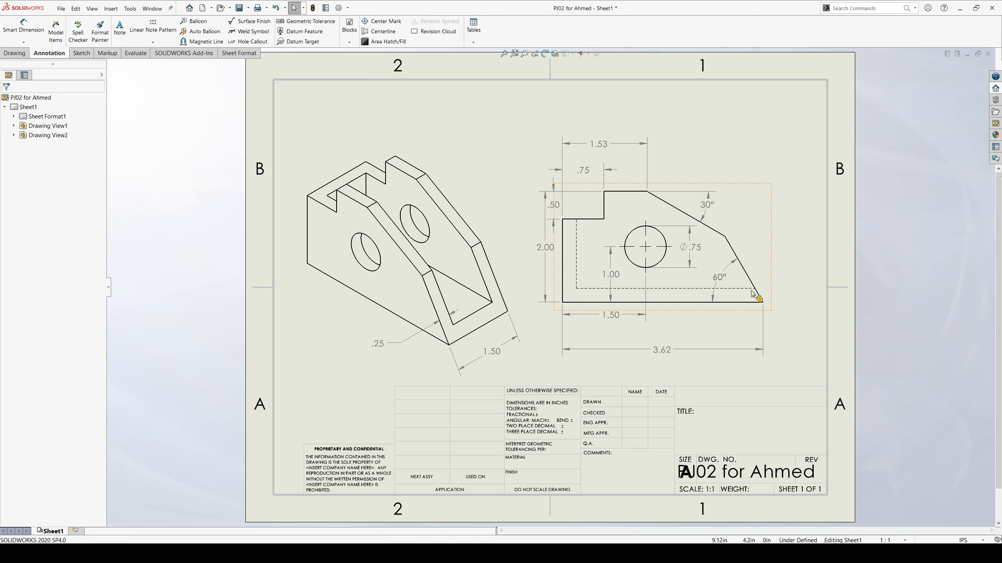
Dimension the floor thickness between the front view's horizontal hidden line and bottom edge, placing it beside the lower-right corner.
left_click(25, 34)
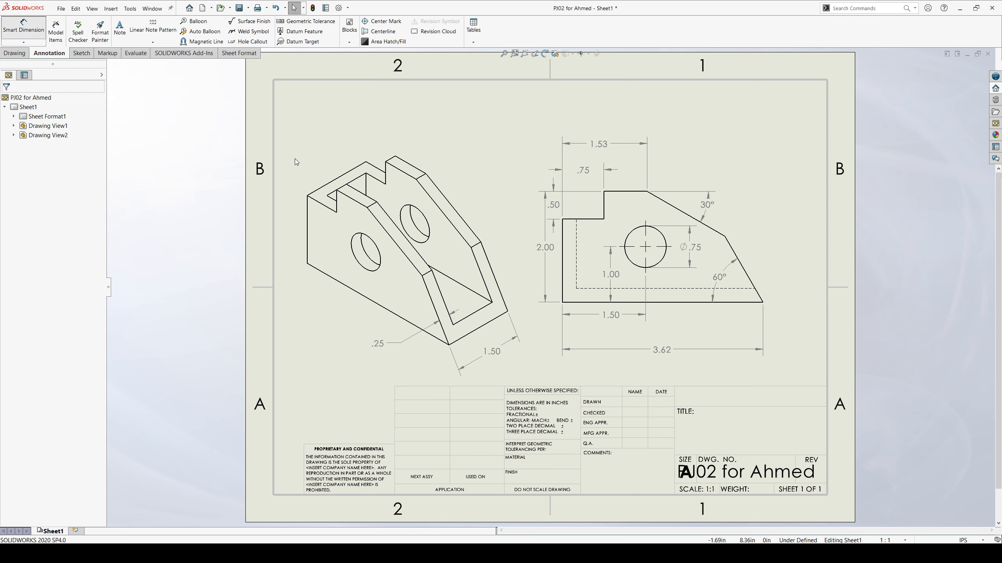
left_click(744, 289)
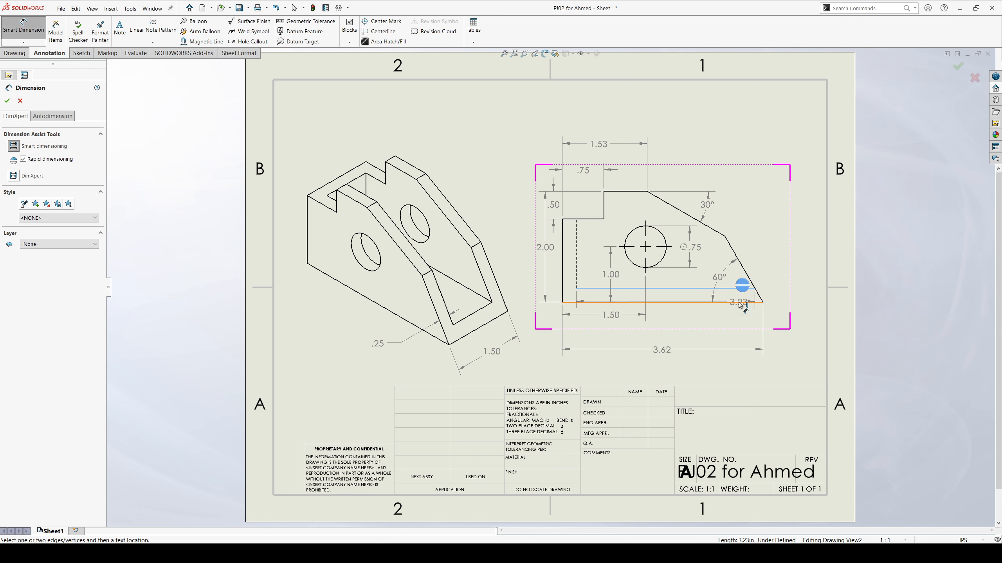
left_click(739, 302)
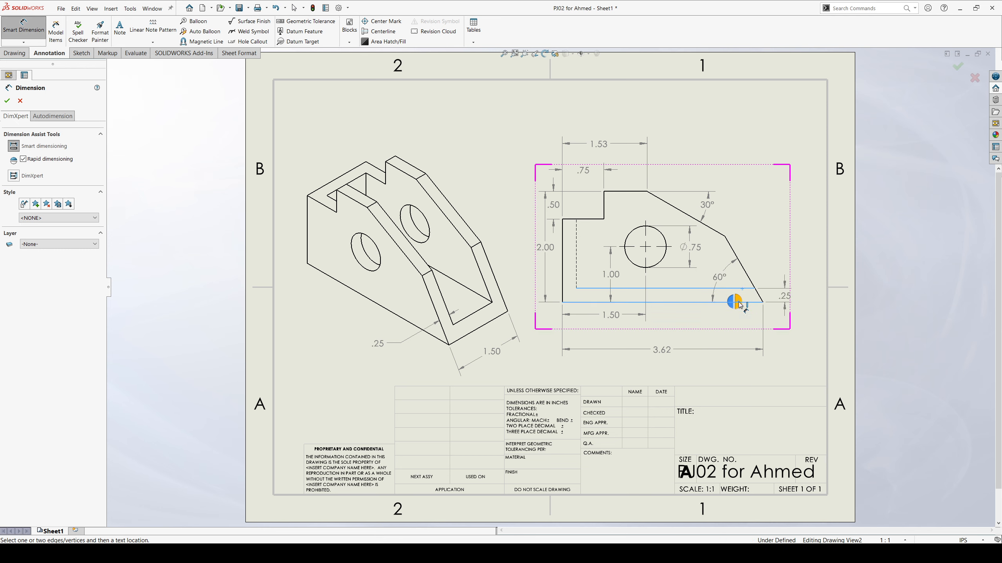
left_click(799, 293)
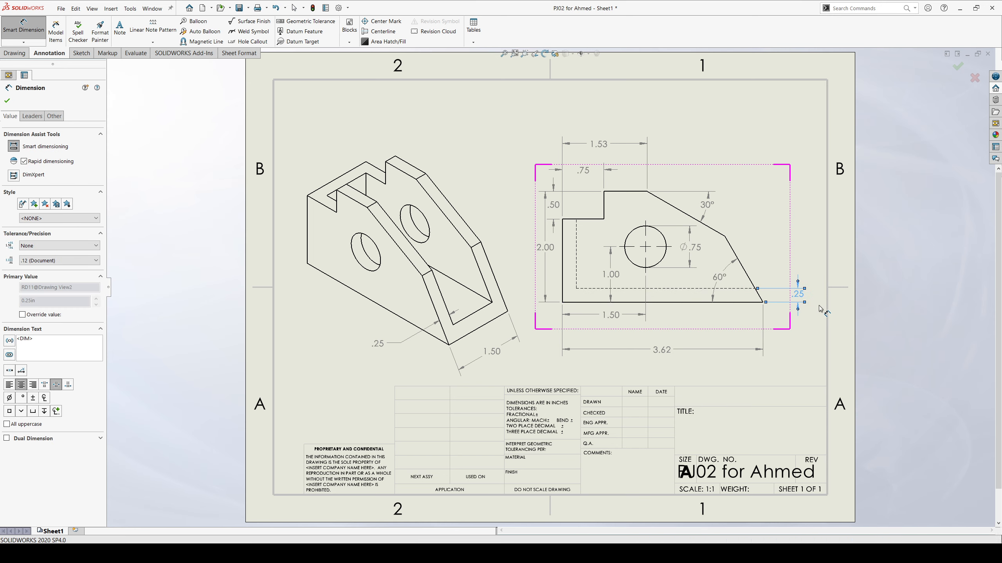
key("Escape")
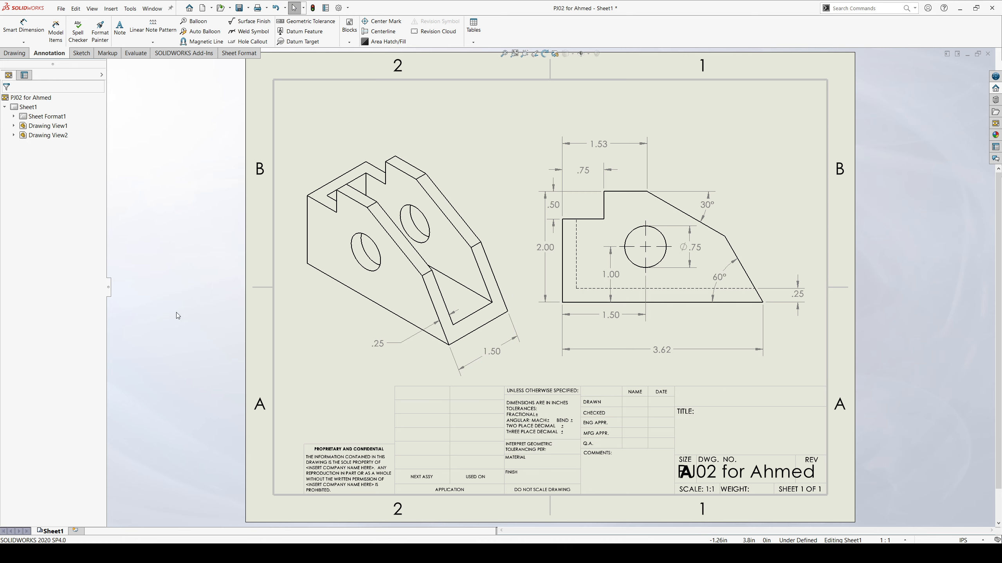
Save the drawing.
left_click(238, 8)
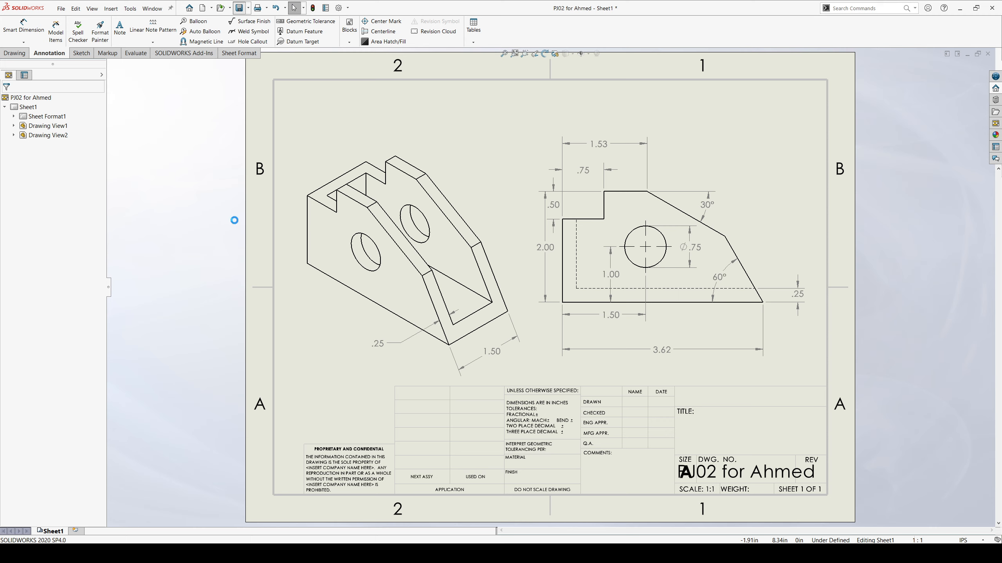